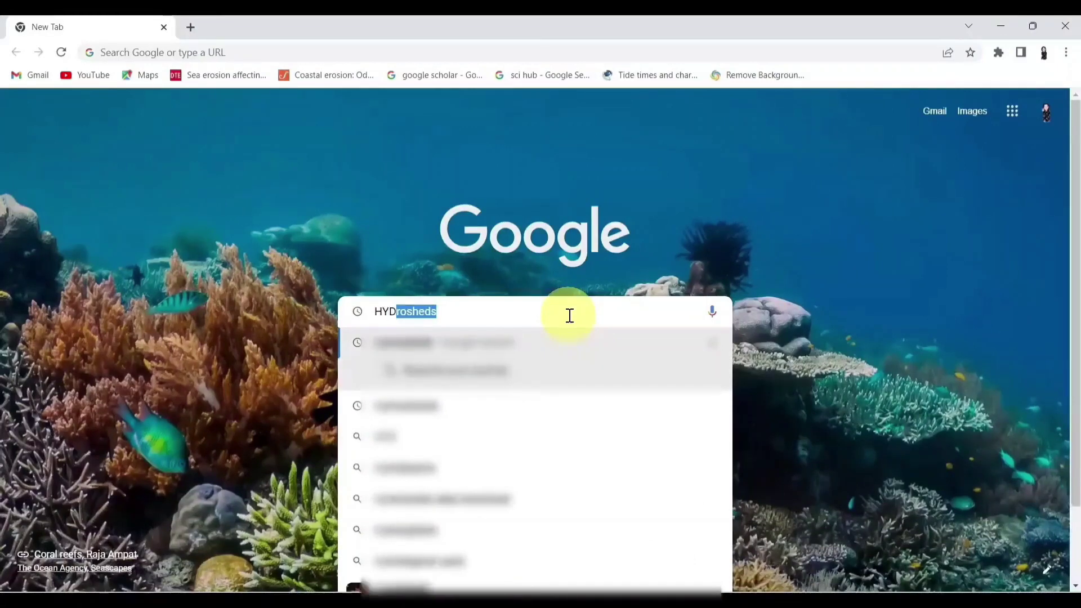
# Search the web for HYDROSHEDS, open the HydroSHEDS site and read the home page description of its hydrographic data products.
pyautogui.write('SHEDS')
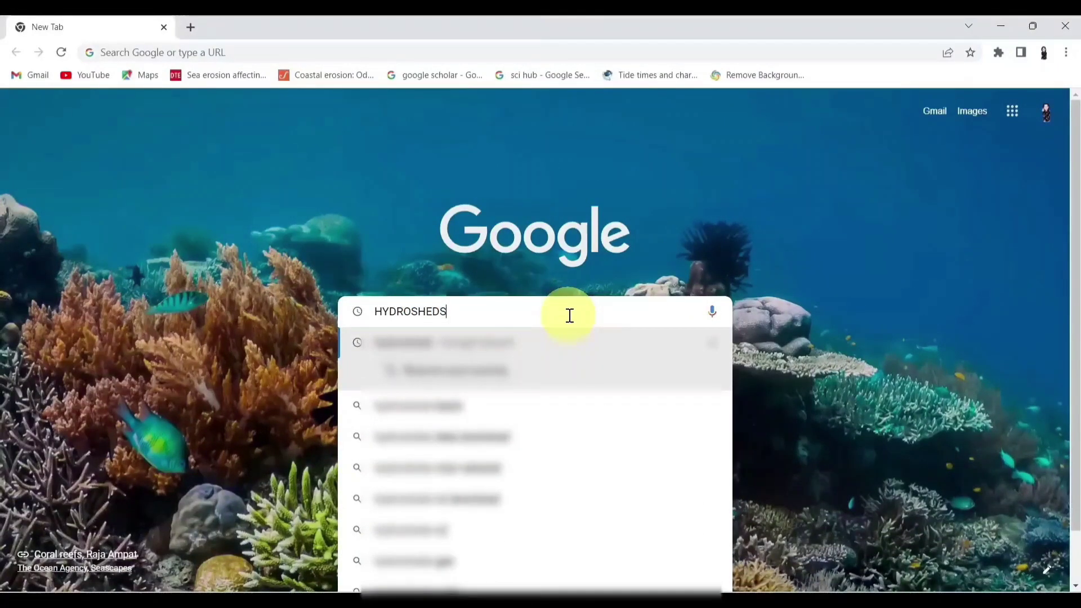
pyautogui.press('Return')
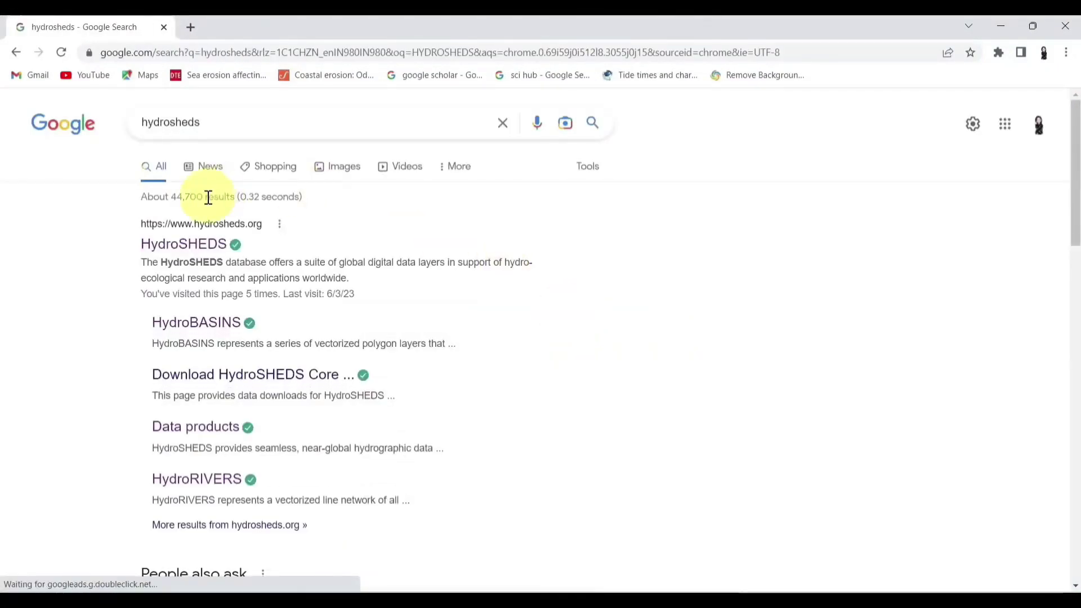
pyautogui.click(186, 246)
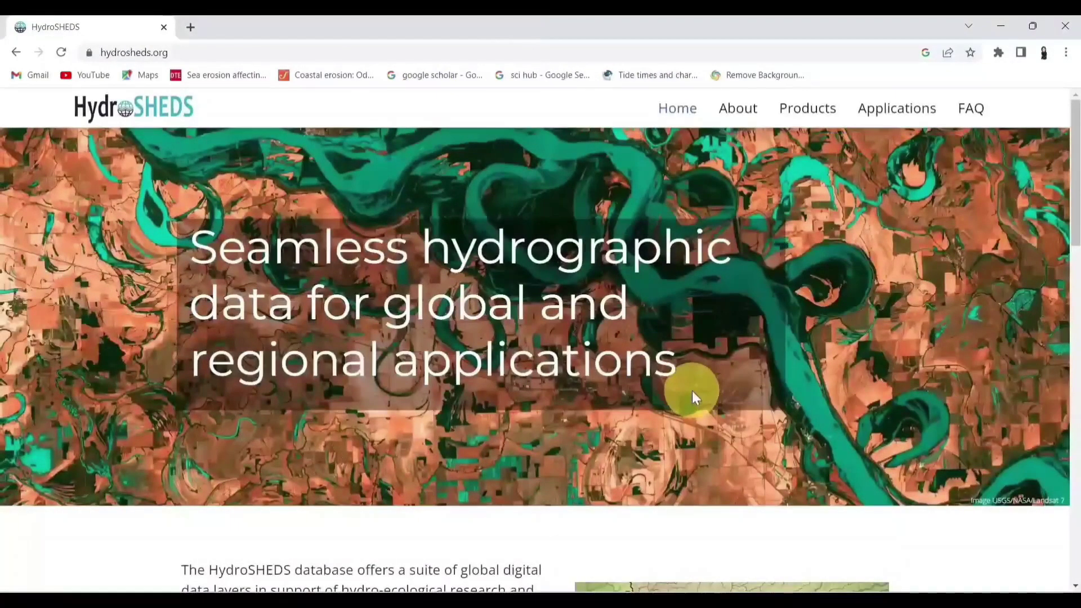
pyautogui.scroll(-7, 693, 396)
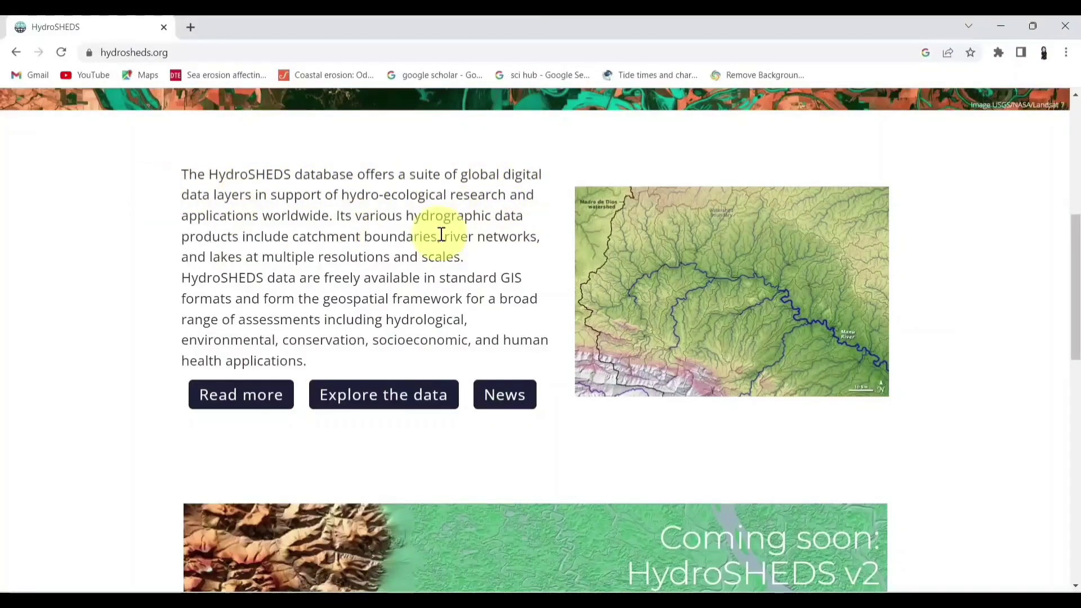
pyautogui.moveTo(336, 216); pyautogui.dragTo(472, 257)
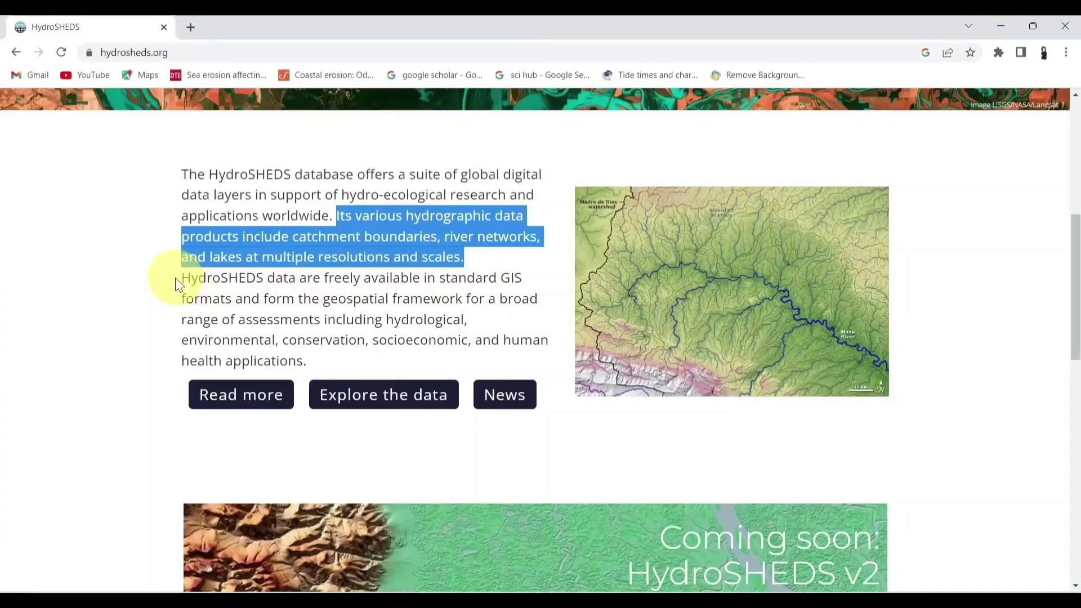
pyautogui.moveTo(181, 280)
pyautogui.mouseDown()
pyautogui.moveTo(514, 278)
pyautogui.moveTo(511, 306)
pyautogui.moveTo(441, 340)
pyautogui.moveTo(501, 340)
pyautogui.moveTo(530, 361)
pyautogui.moveTo(498, 316)
pyautogui.moveTo(328, 330)
pyautogui.moveTo(362, 318)
pyautogui.moveTo(148, 266)
pyautogui.mouseUp()
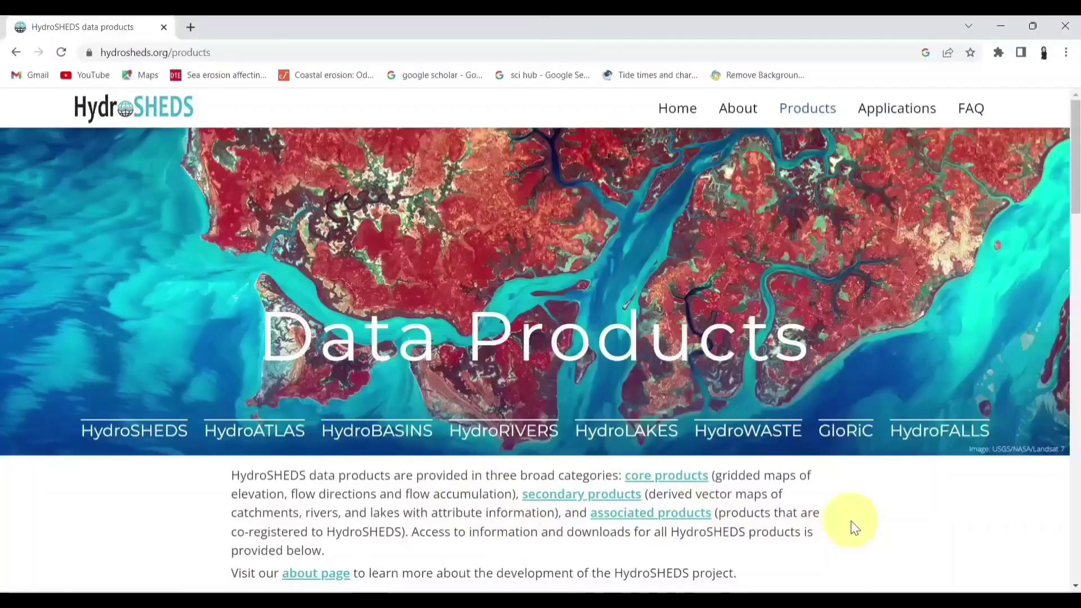
# Download the customized (with lakes) HydroBASINS data for Asia from the HydroSHEDS data products.
pyautogui.scroll(-5, 850, 522)
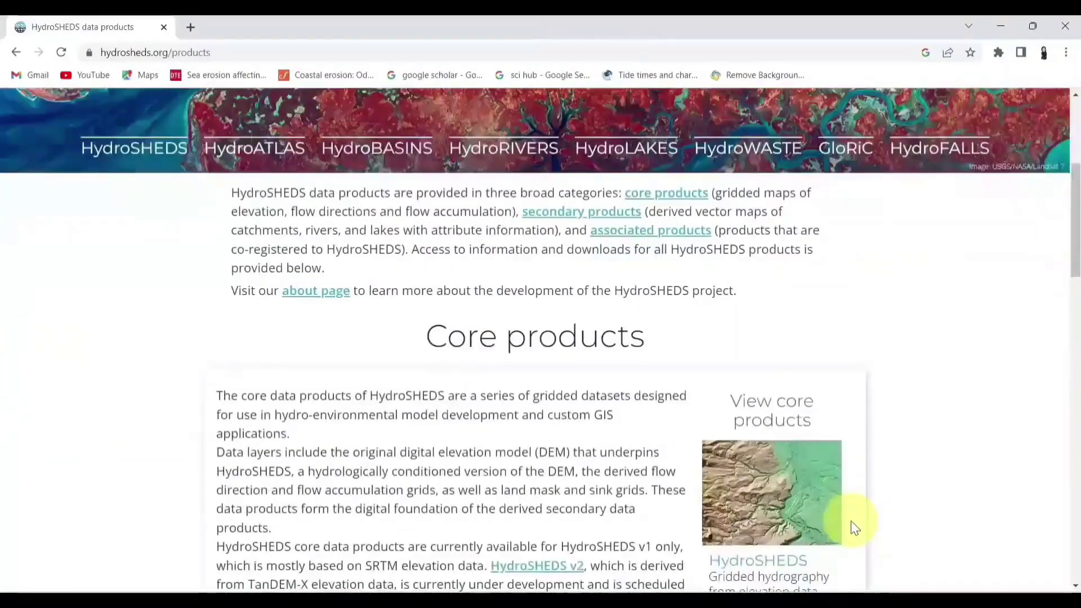
pyautogui.click(379, 168)
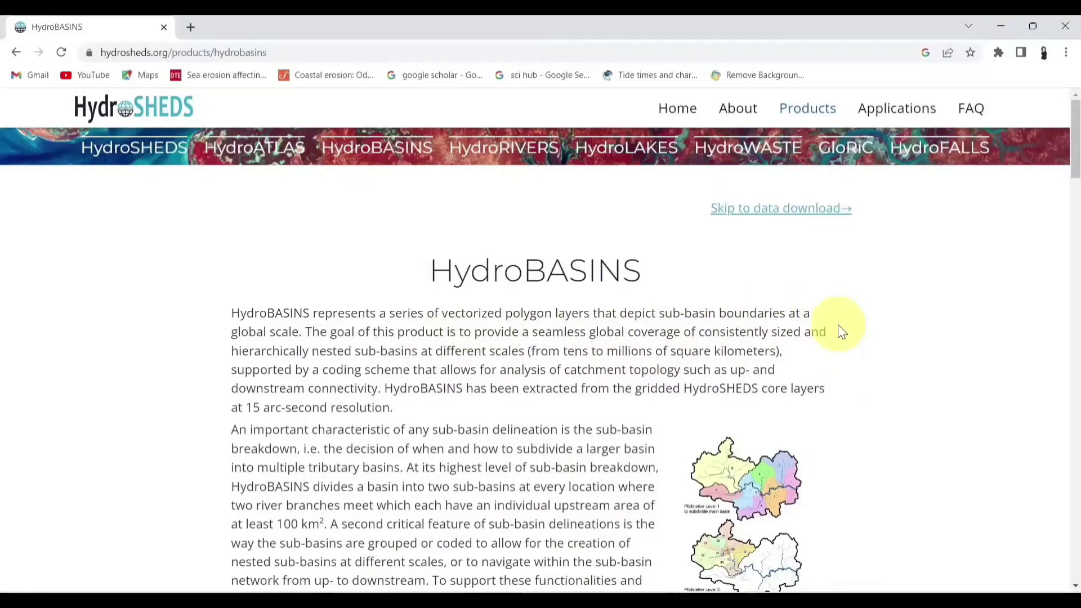
pyautogui.click(792, 213)
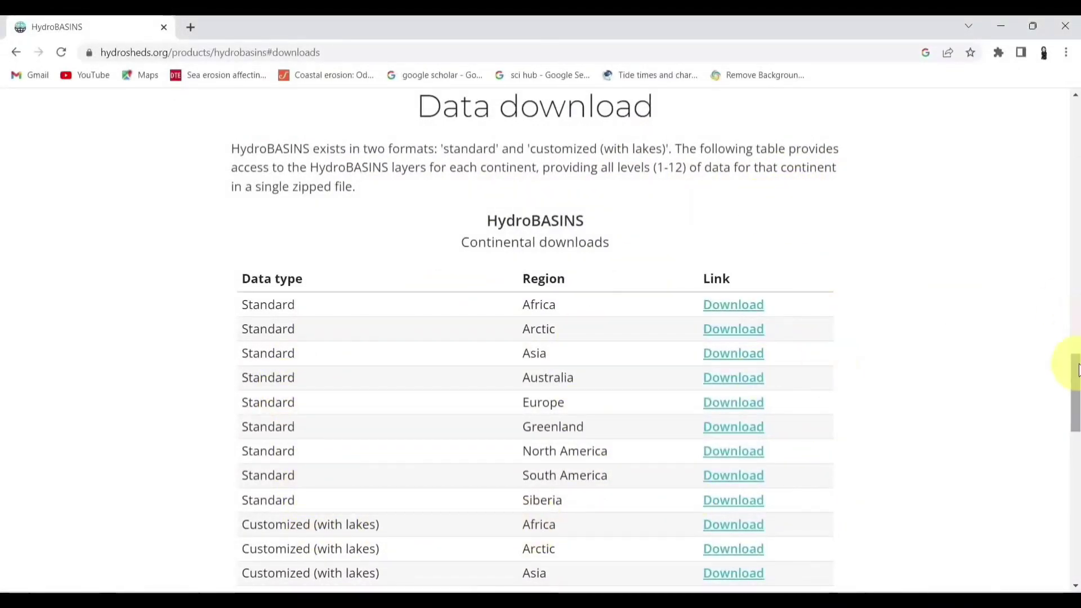
pyautogui.moveTo(1076, 373)
pyautogui.mouseDown()
pyautogui.moveTo(1075, 405)
pyautogui.moveTo(1077, 388)
pyautogui.mouseUp()
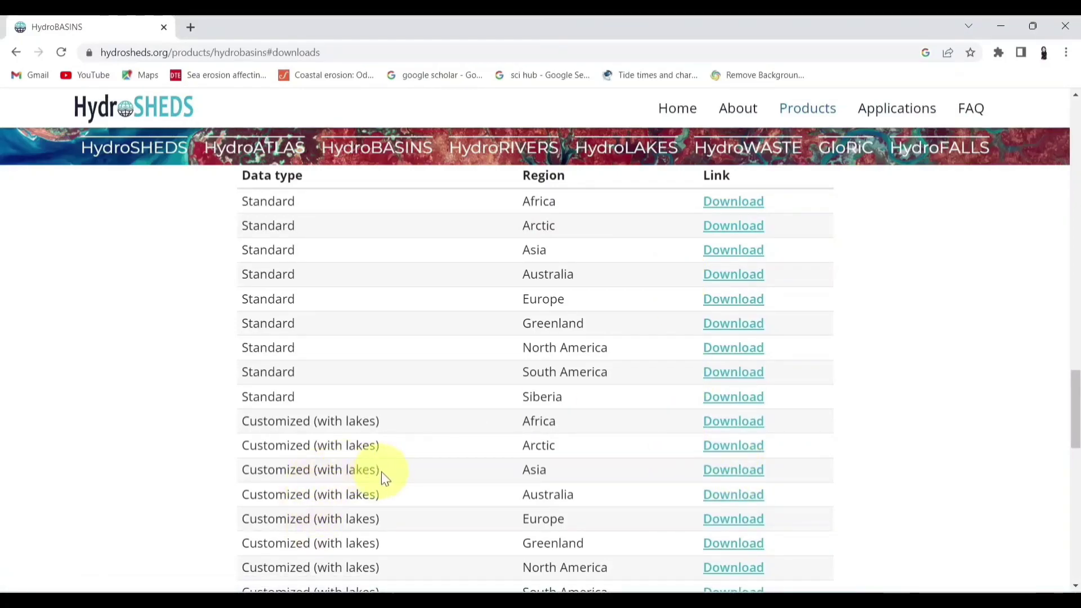
pyautogui.click(741, 479)
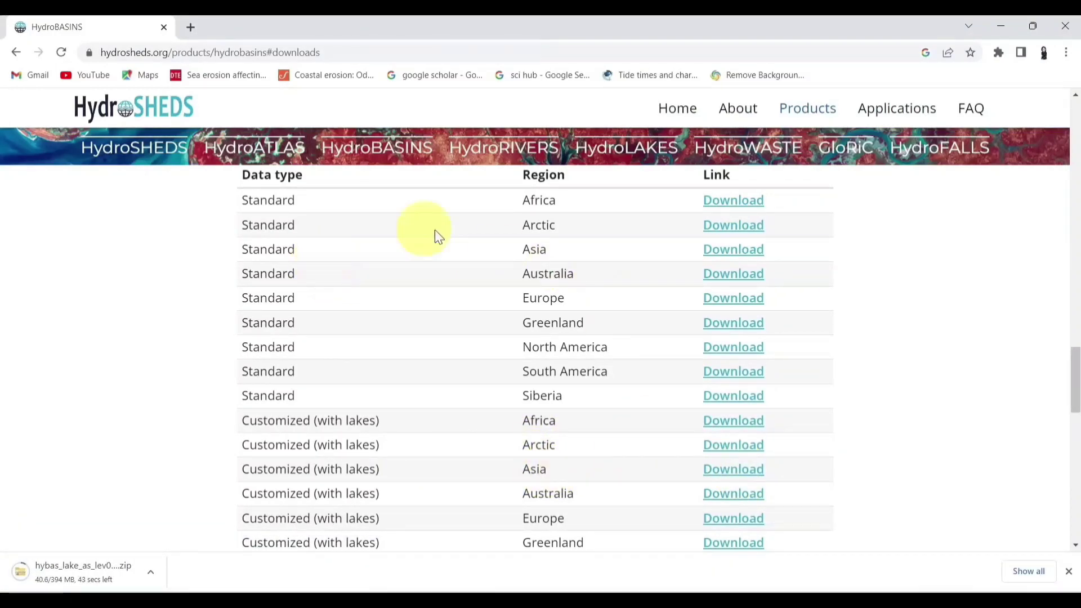
pyautogui.click(741, 256)
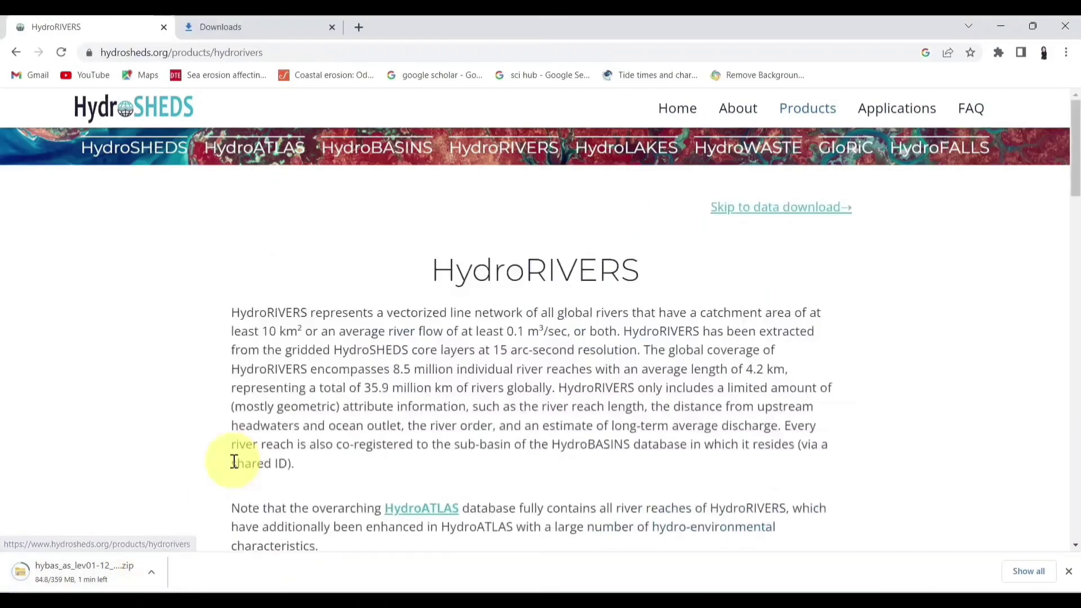
pyautogui.click(151, 569)
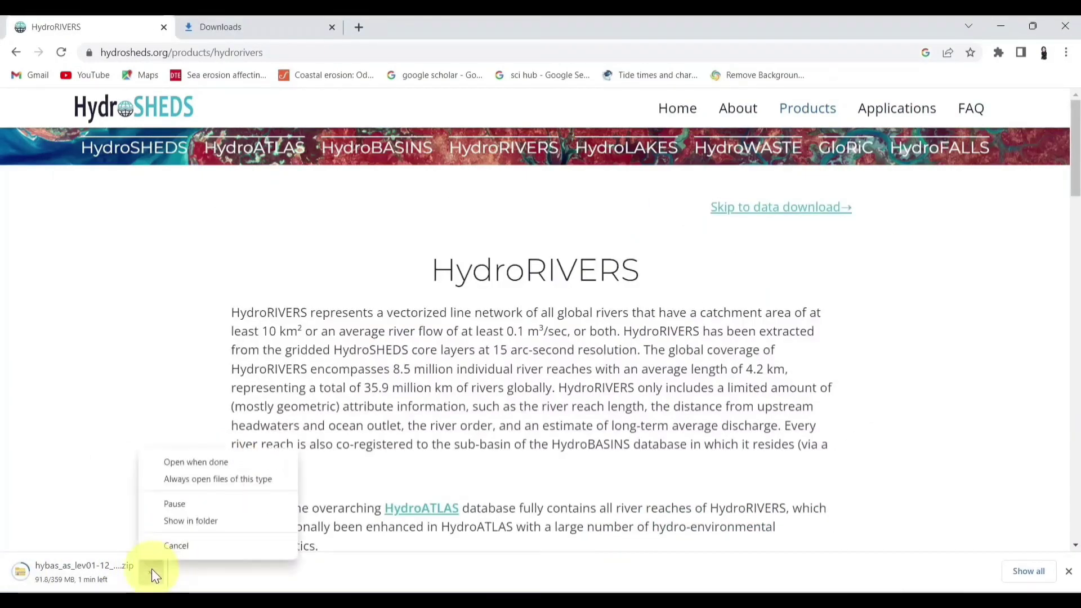
pyautogui.click(185, 546)
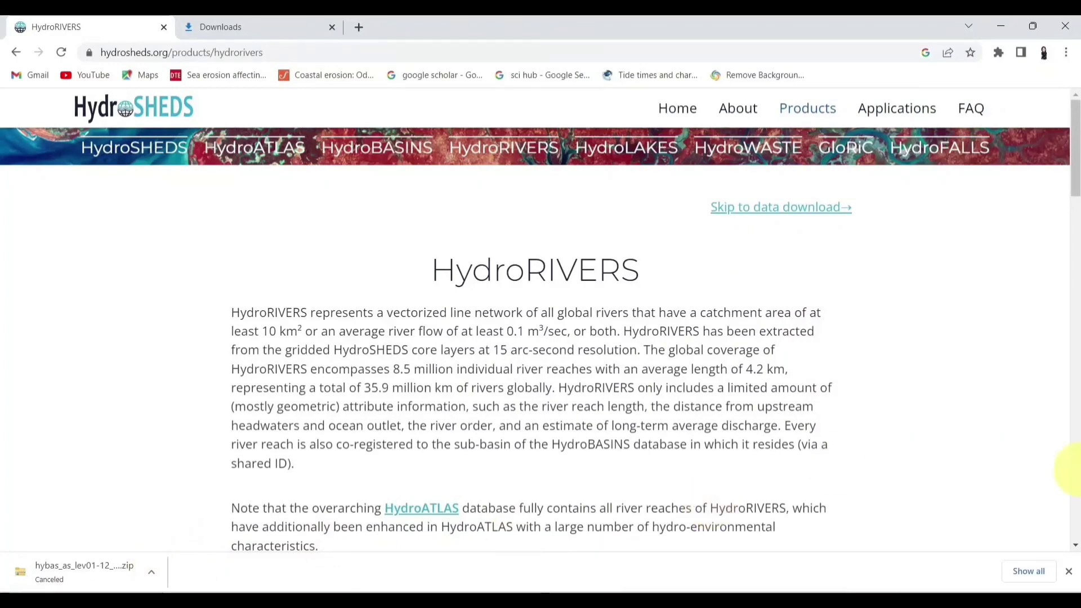
pyautogui.click(1068, 571)
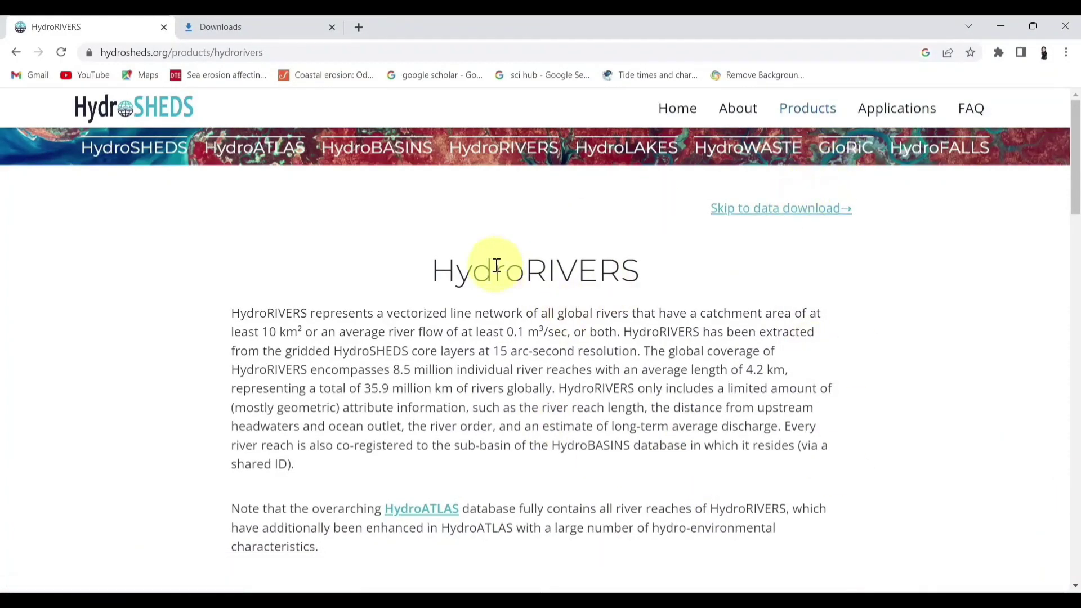
# Download the HydroRIVERS data for Asia in Shapefile format.
pyautogui.click(763, 208)
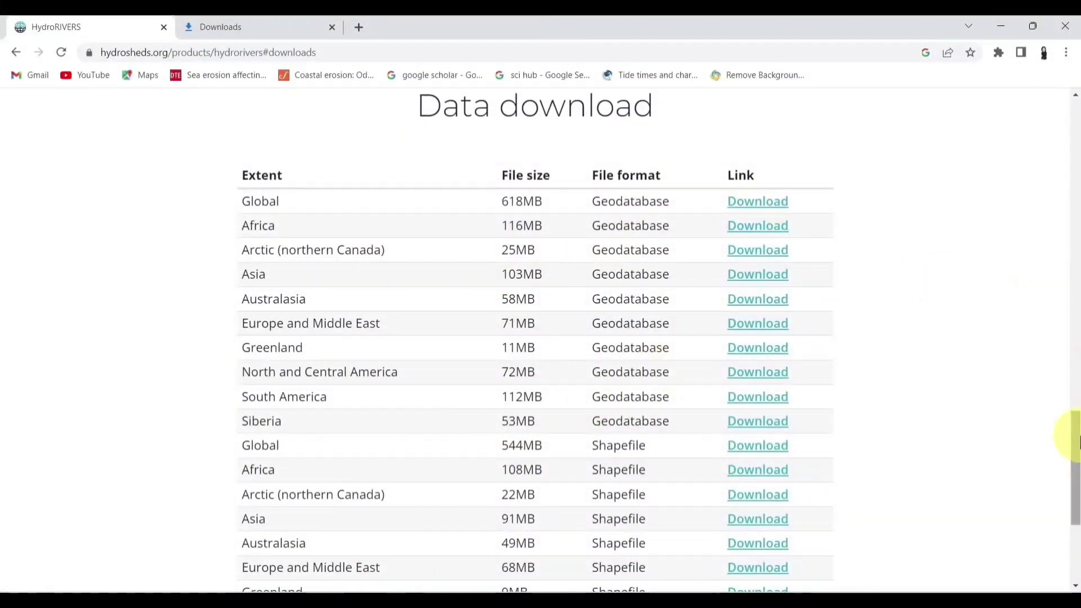
pyautogui.moveTo(1078, 445); pyautogui.dragTo(1075, 472)
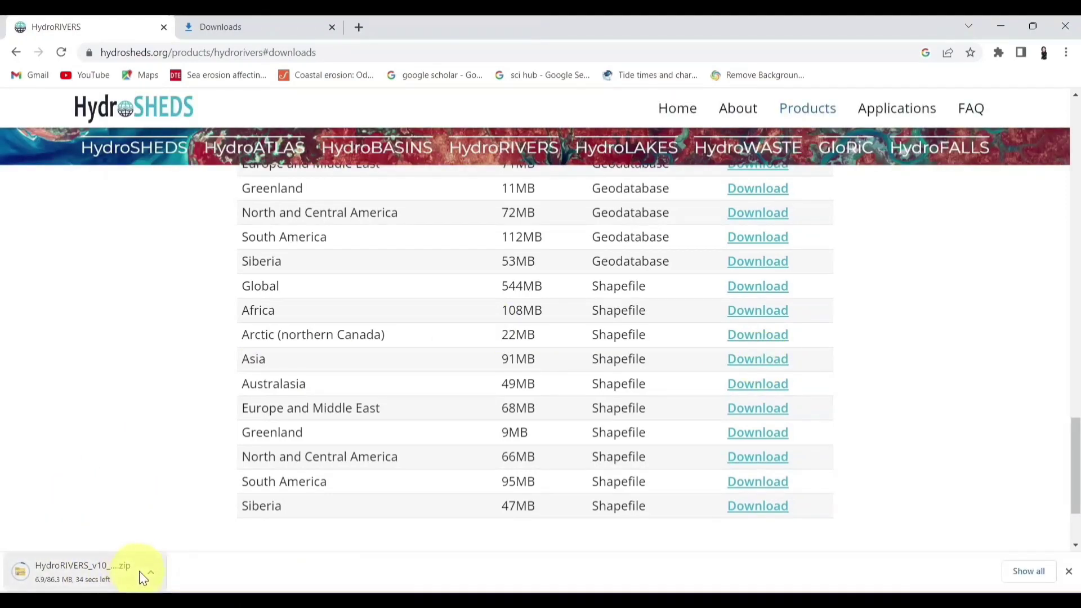
pyautogui.click(145, 572)
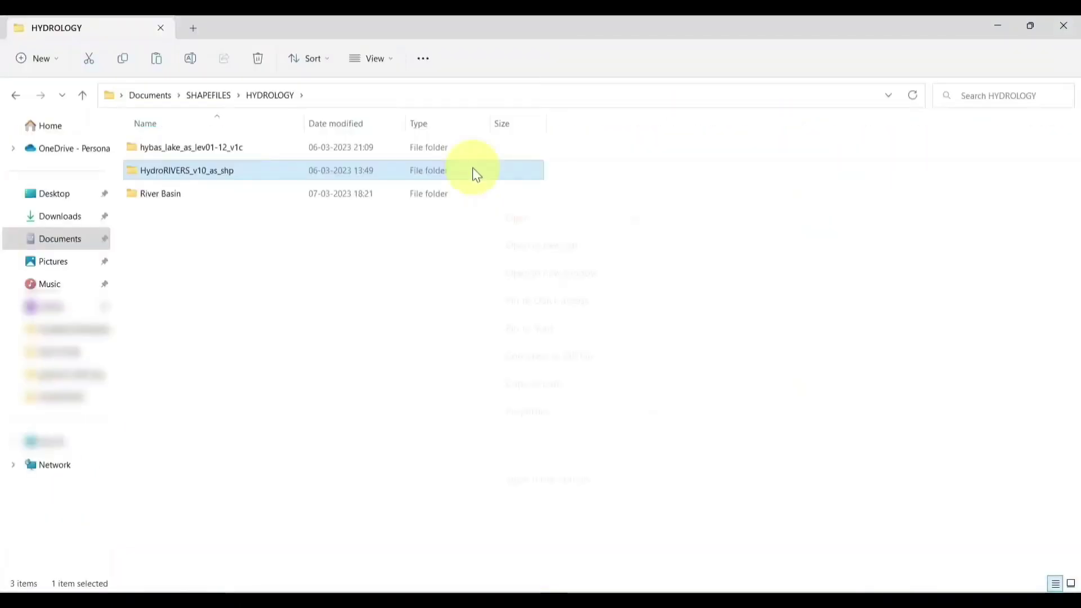
# In File Explorer, rename the HydroRIVERS_v10_as_shp folder inside HYDROLOGY as Rivers.
pyautogui.rightClick(480, 172)
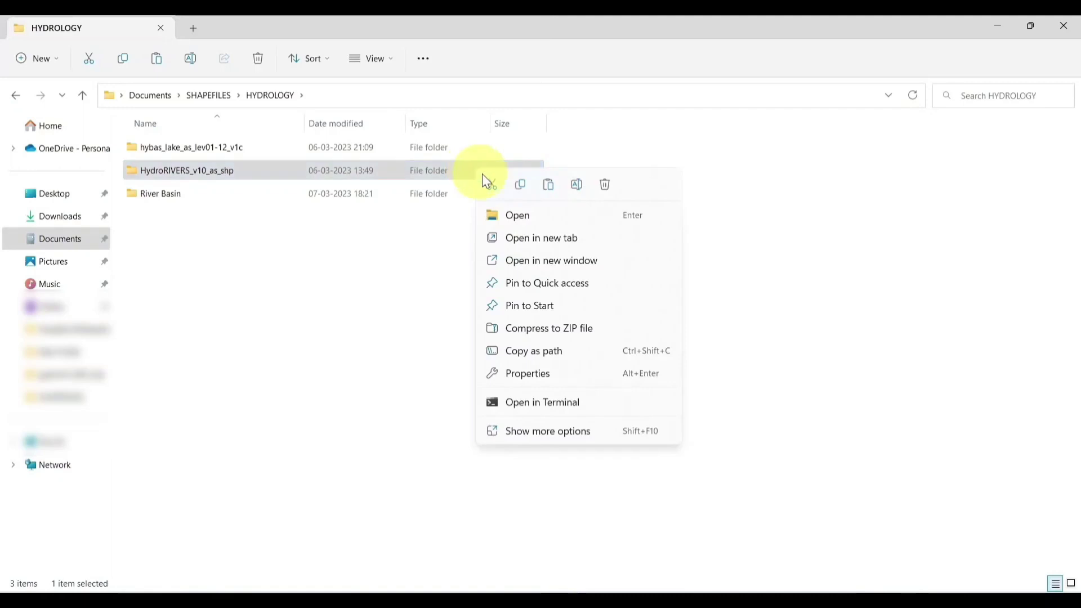
pyautogui.click(578, 182)
pyautogui.write('River')
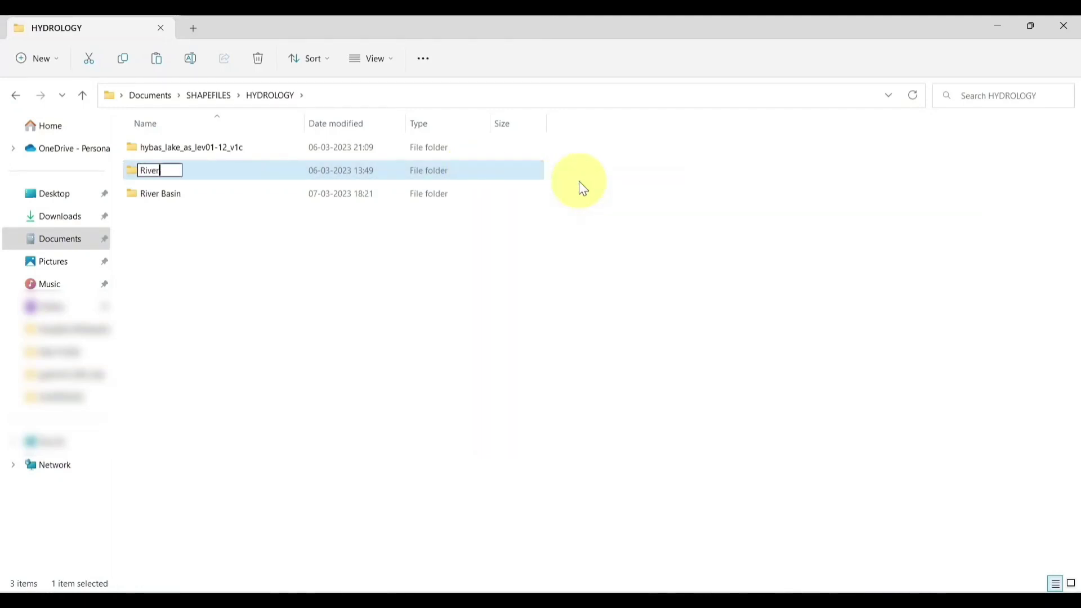
pyautogui.write('s')
pyautogui.press('Return')
# Rename the hybas_lake_as_lev01-12_v1c folder inside HYDROLOGY as Lakes.
pyautogui.rightClick(502, 157)
pyautogui.click(580, 164)
pyautogui.write('Lakes')
pyautogui.press('Return')
pyautogui.rightClick(730, 435)
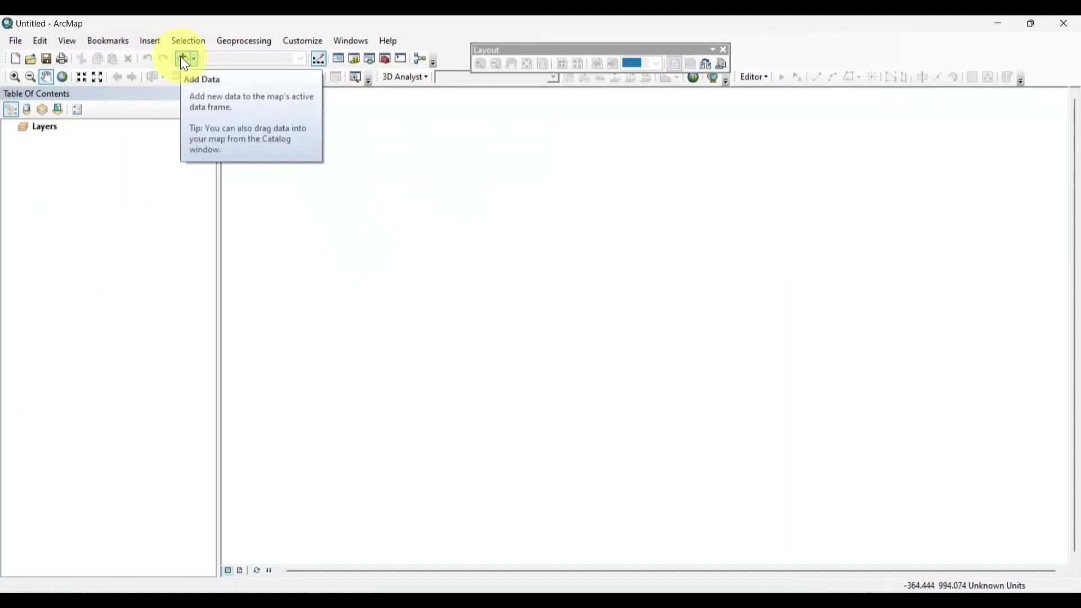
# Switch to ArcMap and add GANJAM.shp from the gadm41_IND_shp folder to the empty map.
pyautogui.click(181, 56)
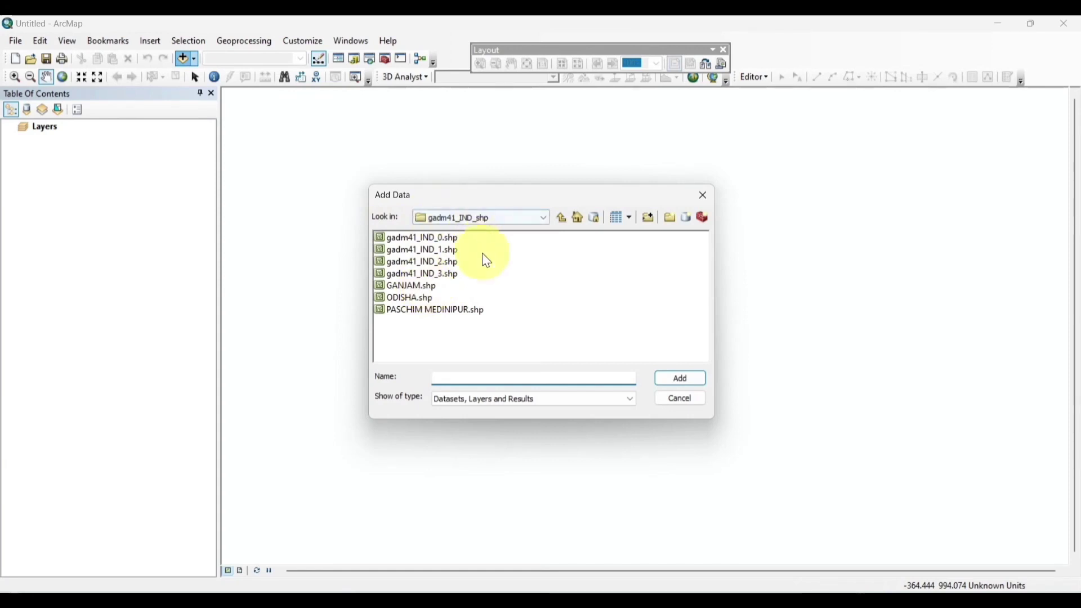
pyautogui.click(415, 285)
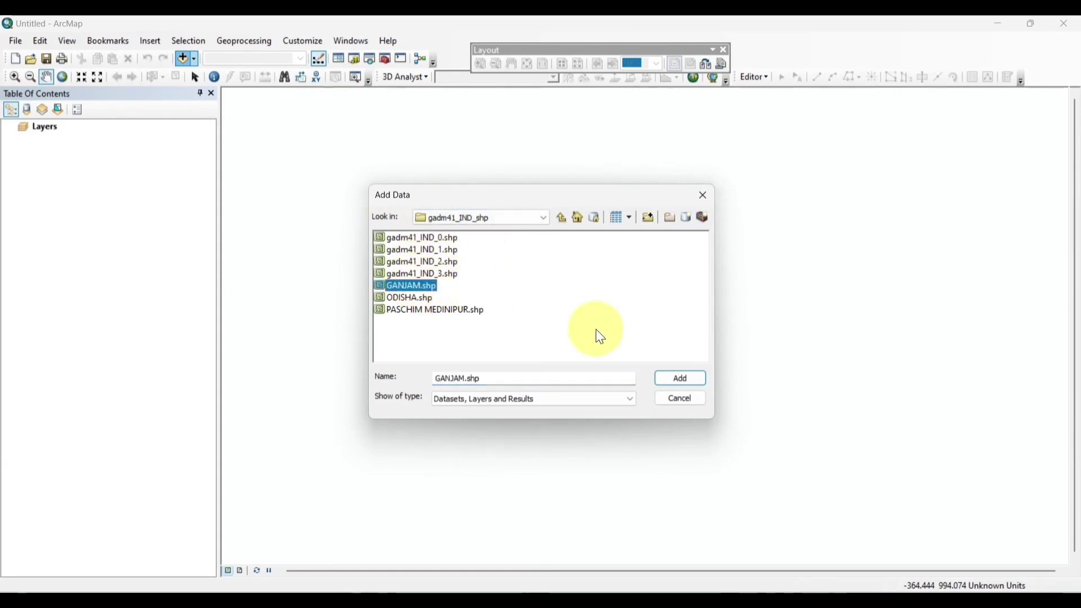
pyautogui.click(682, 379)
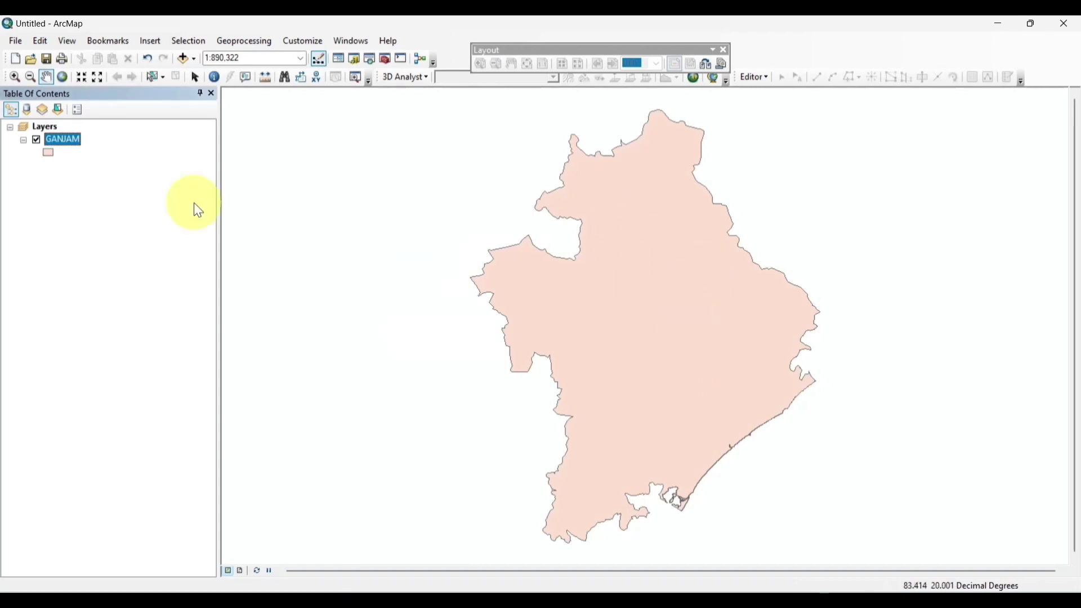
# Give the GANJAM layer's symbol no fill color and a black outline with a width of 2.
pyautogui.rightClick(74, 141)
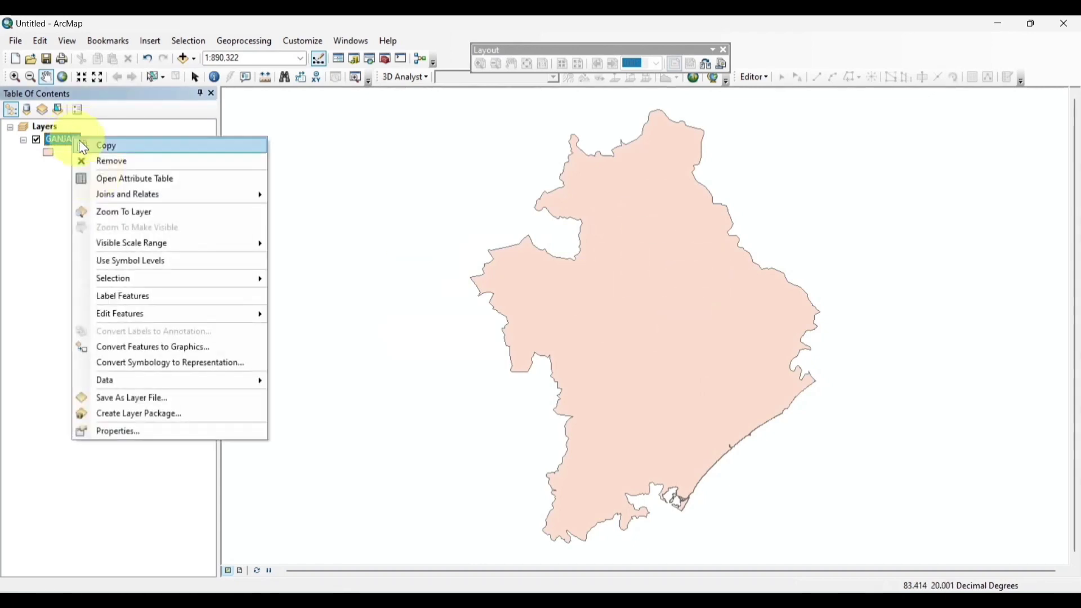
pyautogui.click(126, 429)
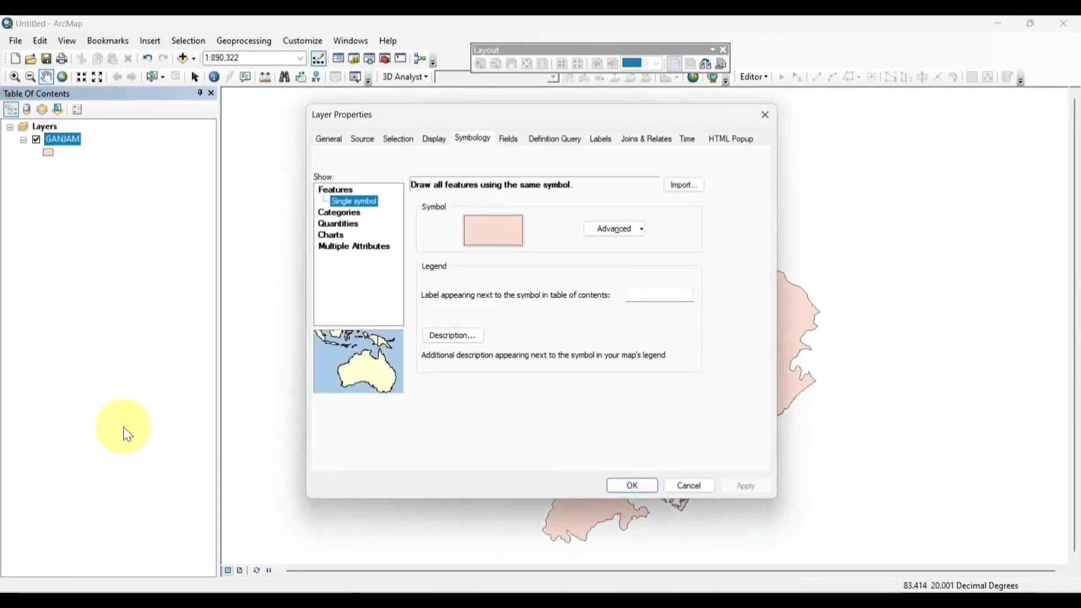
pyautogui.click(506, 246)
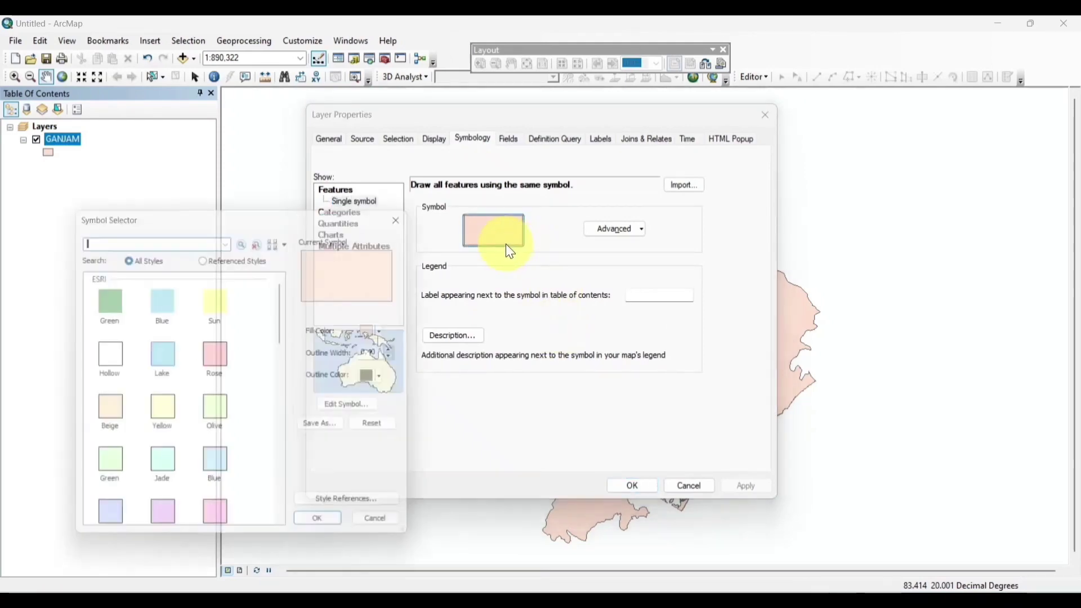
pyautogui.click(395, 336)
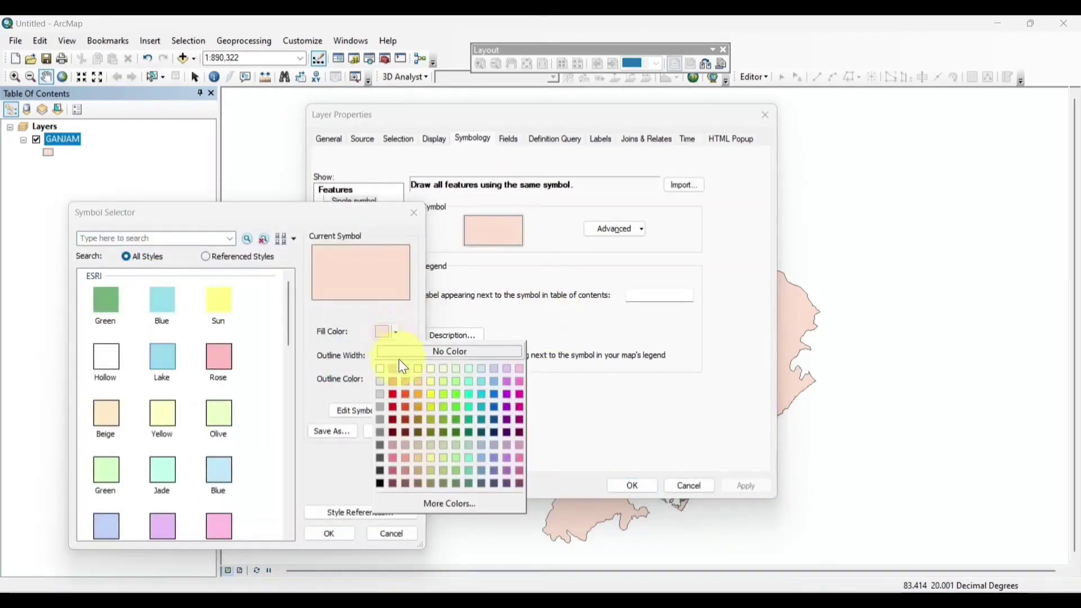
pyautogui.click(429, 352)
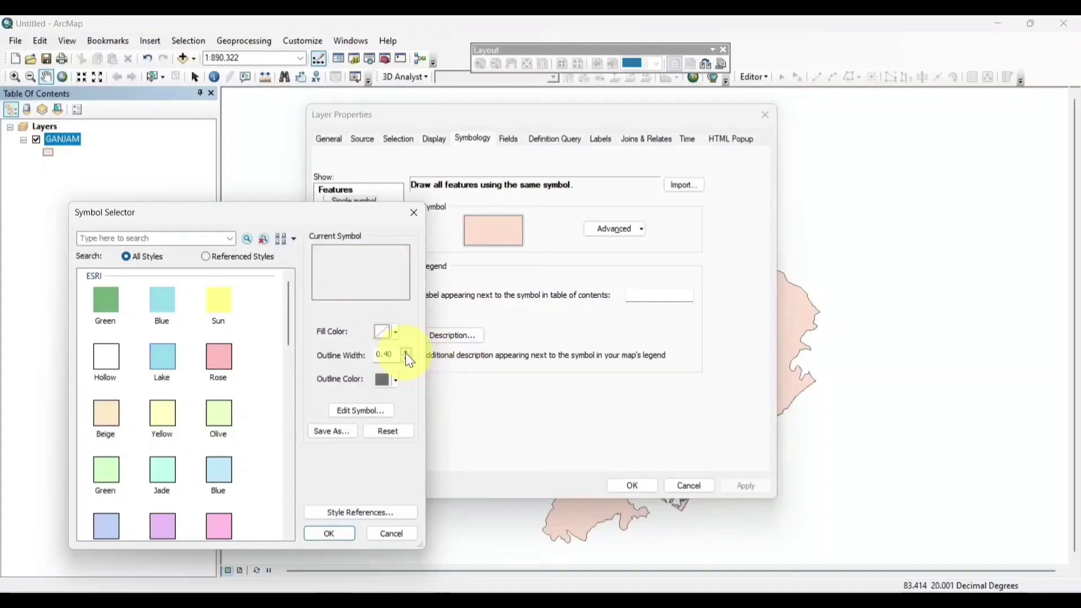
pyautogui.click(405, 352)
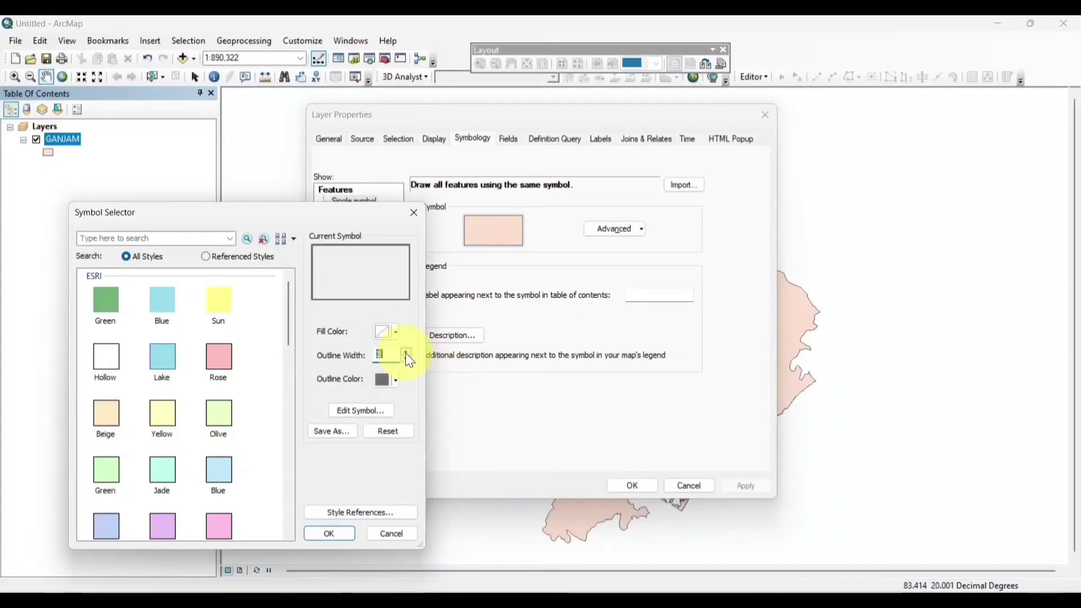
pyautogui.click(393, 383)
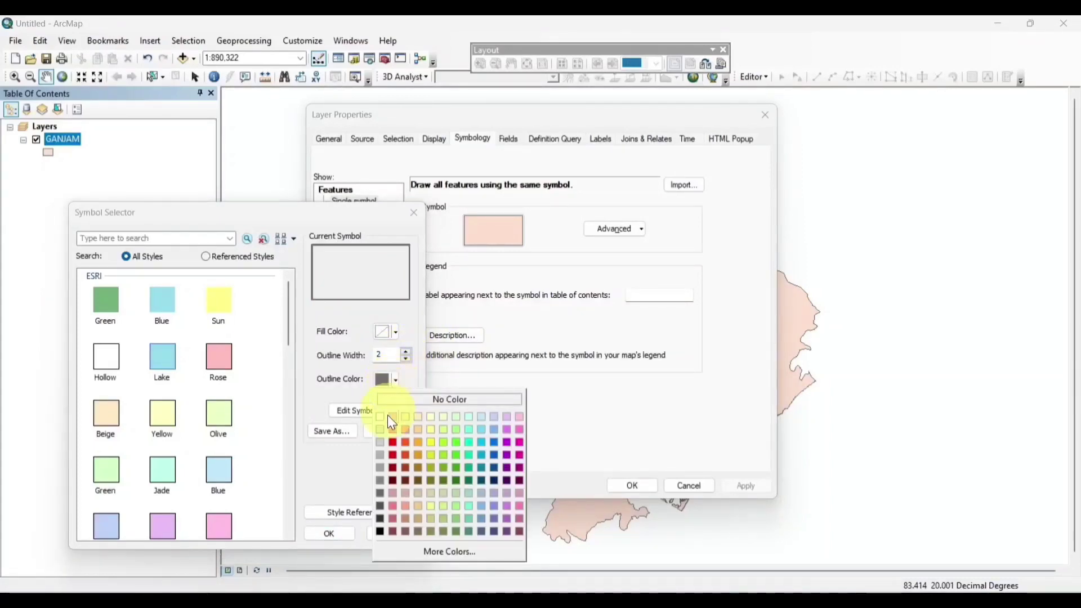
pyautogui.click(381, 534)
pyautogui.click(339, 533)
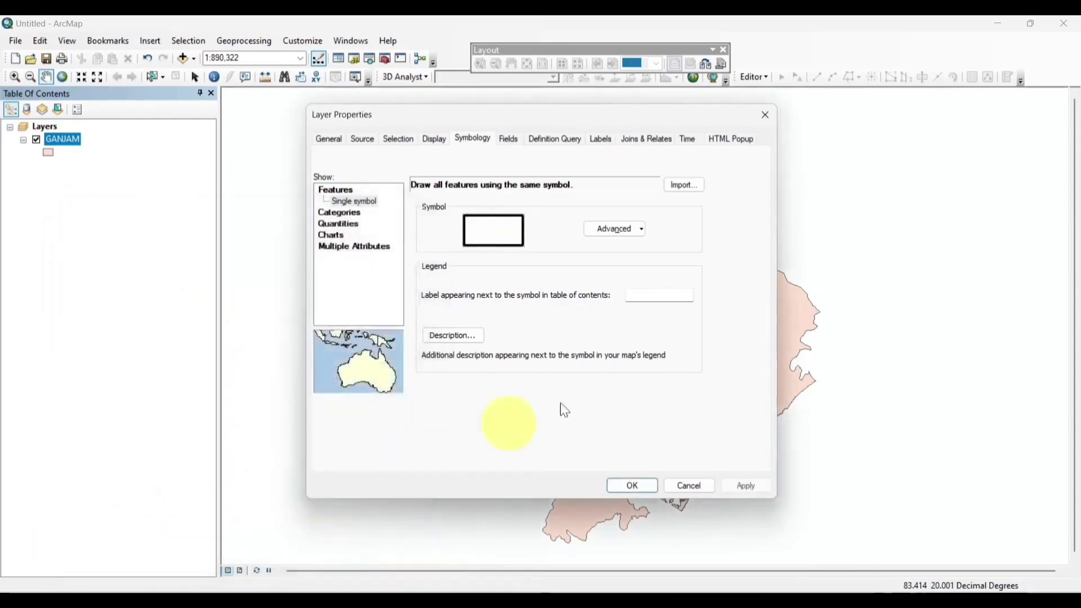
pyautogui.click(739, 484)
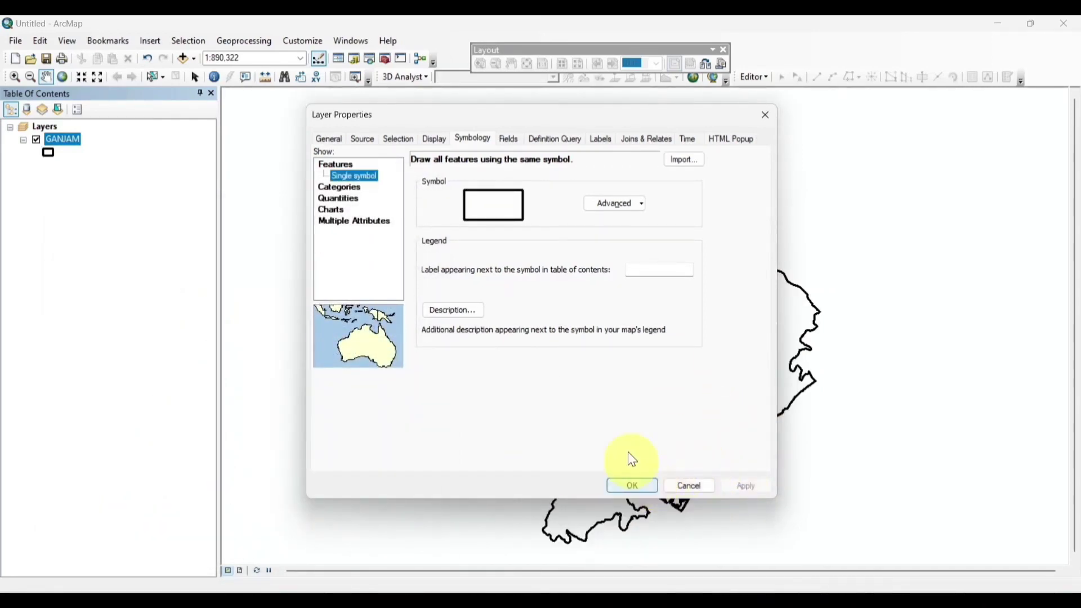
pyautogui.click(633, 486)
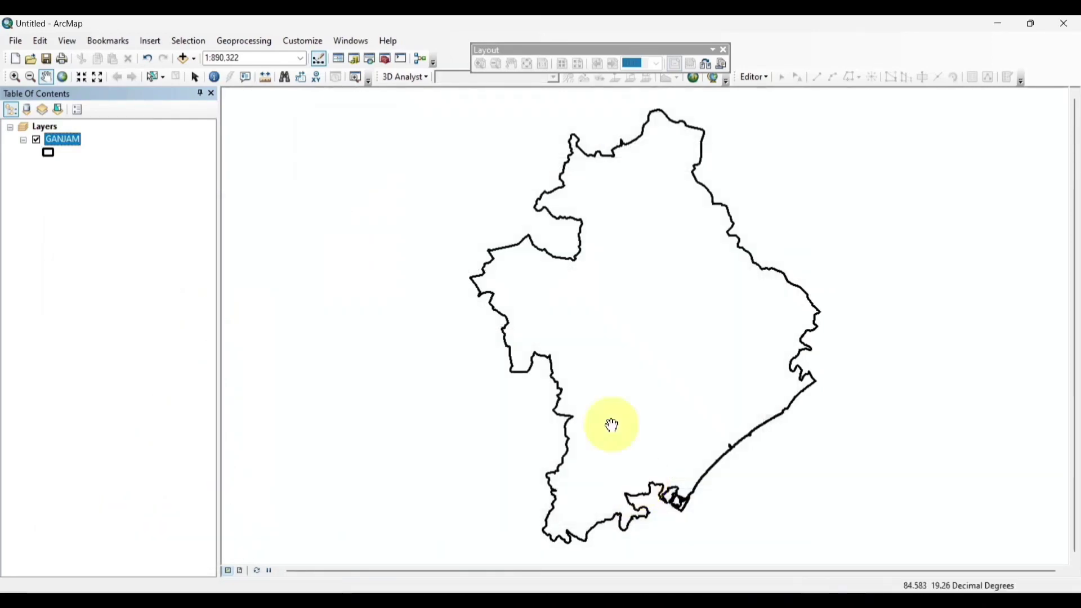
# Add all twelve hybas_as basin shapefiles from HYDROLOGY's River Basin folder and move the GANJAM layer above them.
pyautogui.click(184, 60)
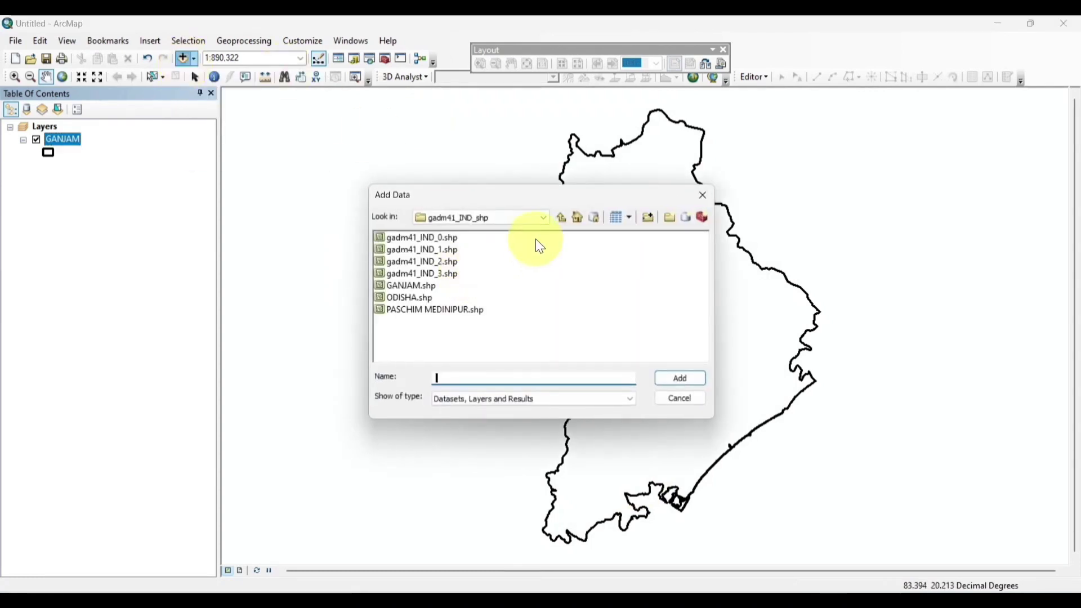
pyautogui.click(561, 218)
pyautogui.doubleClick(435, 261)
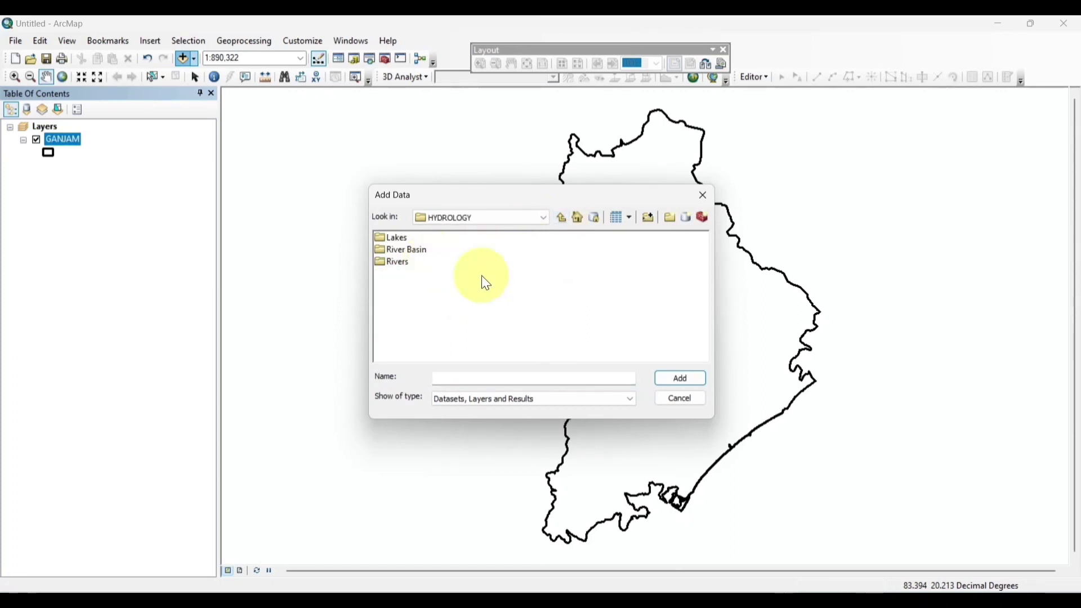
pyautogui.doubleClick(413, 251)
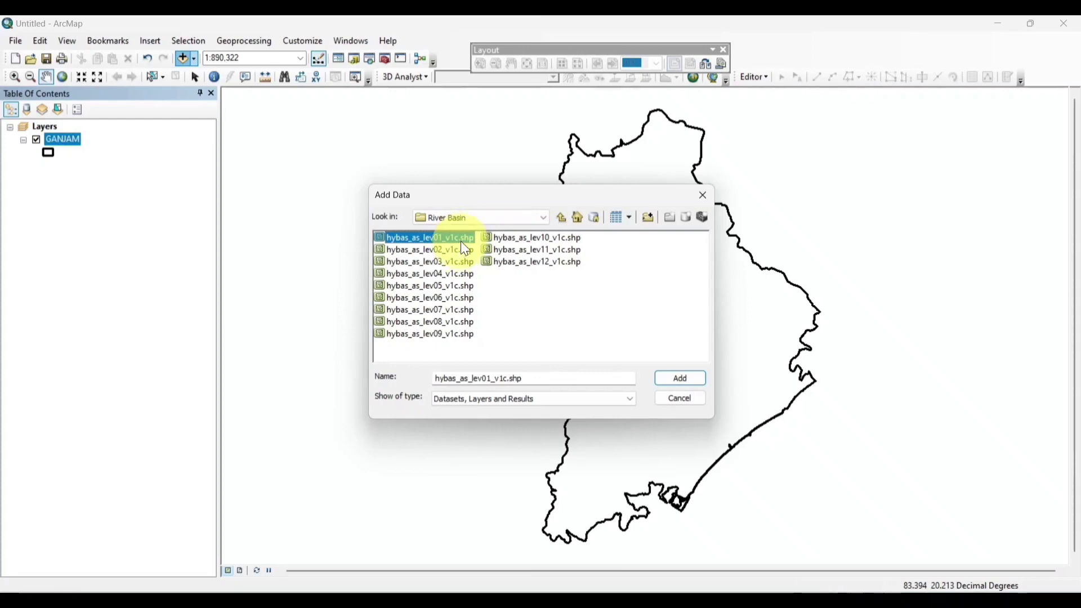
pyautogui.hotkey('ctrl', 'a')
pyautogui.click(680, 378)
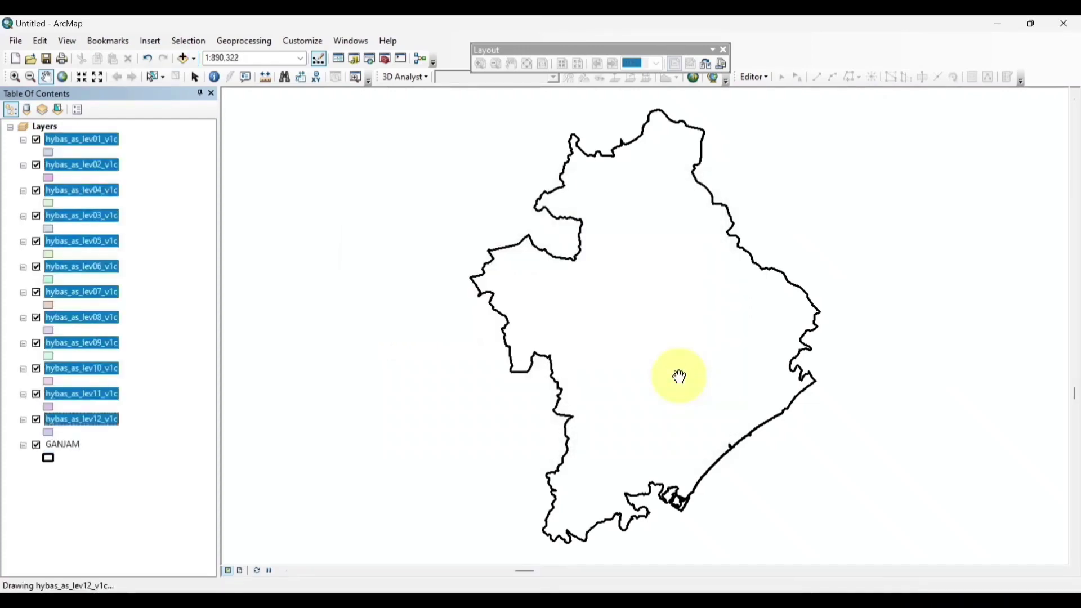
pyautogui.moveTo(62, 445); pyautogui.dragTo(157, 144)
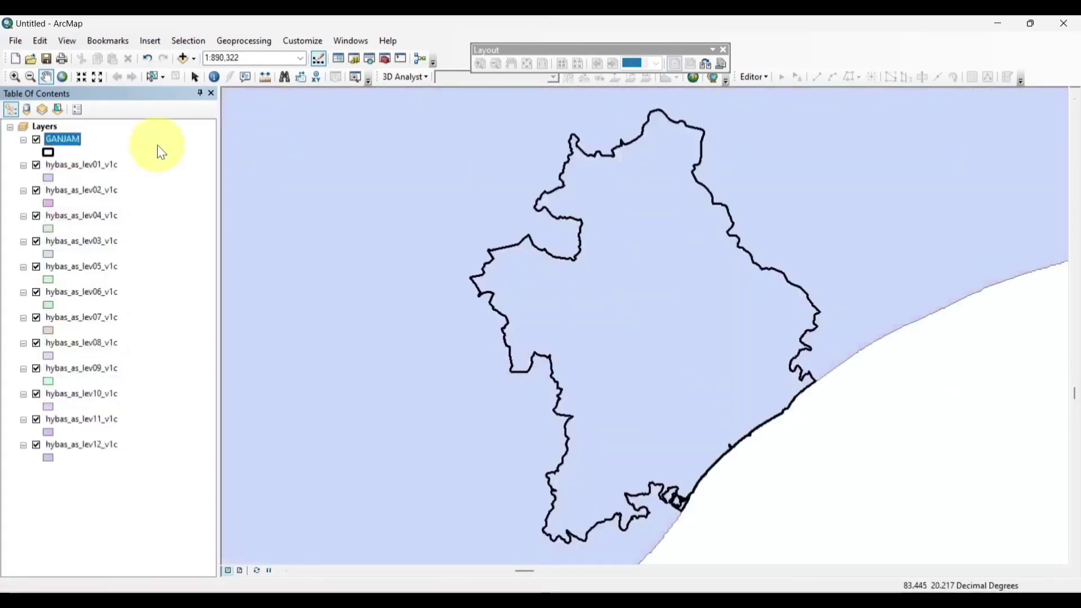
# Hide the basin layers hybas_as_lev01_v1c through hybas_as_lev06_v1c.
pyautogui.click(36, 166)
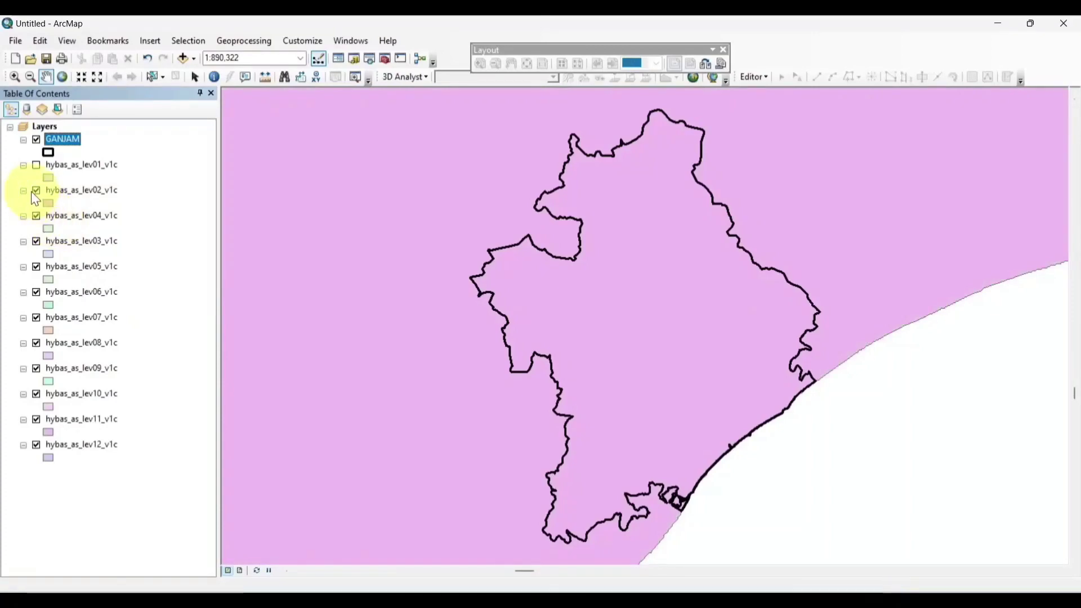
pyautogui.click(36, 190)
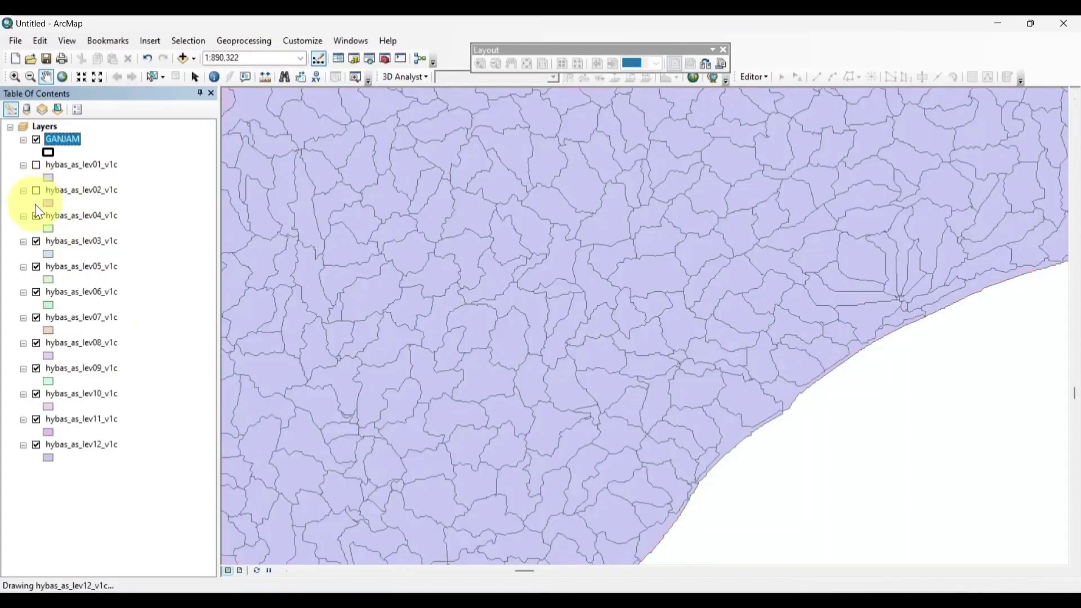
pyautogui.click(36, 215)
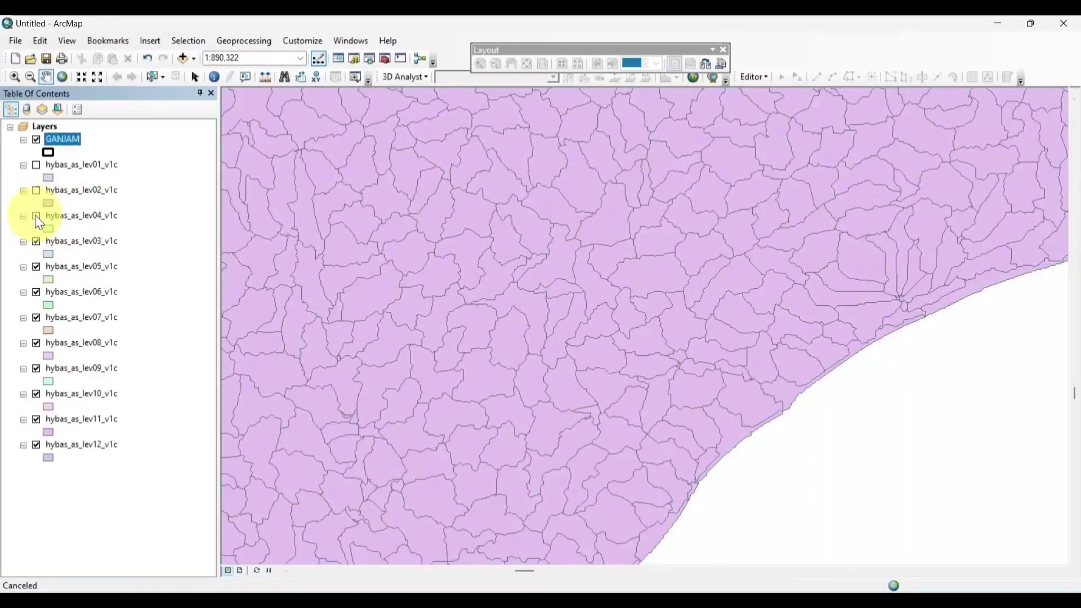
pyautogui.click(36, 241)
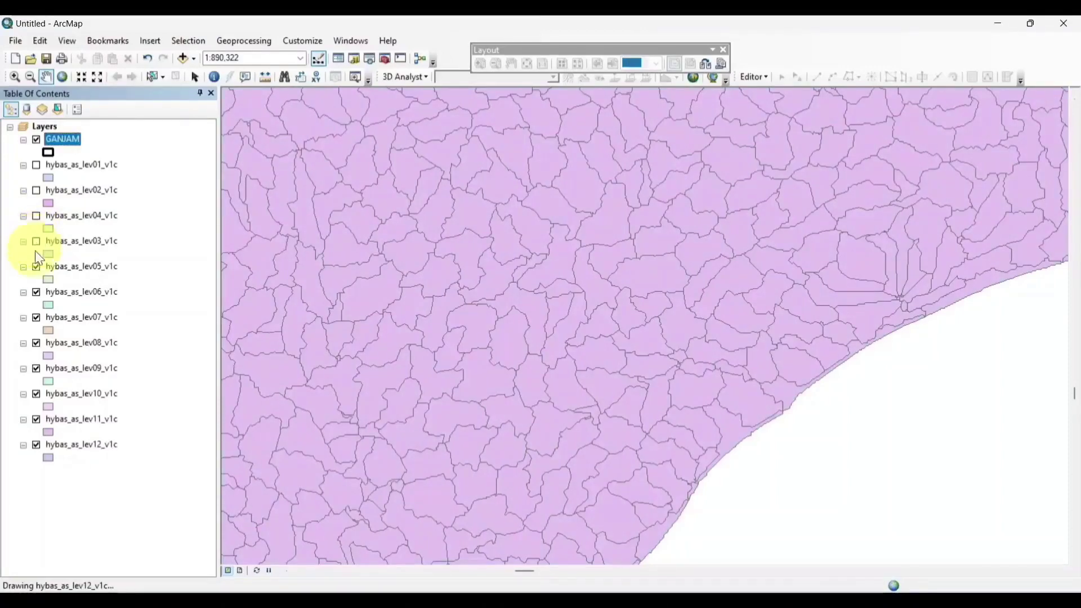
pyautogui.click(37, 293)
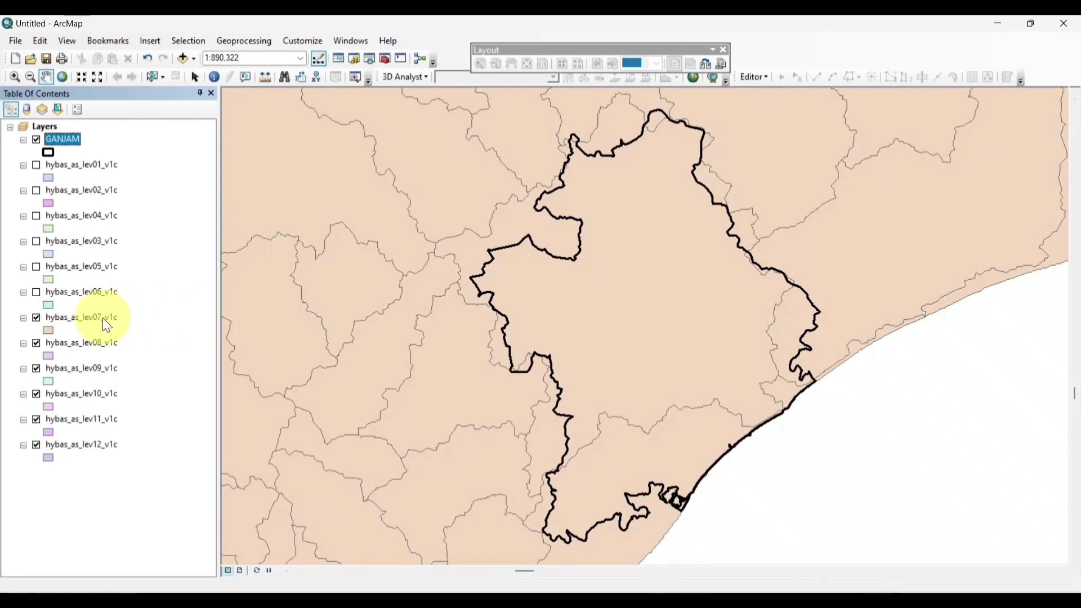
# Hide the basin layers hybas_as_lev08_v1c through hybas_as_lev12_v1c, leaving only level 07 displayed with GANJAM.
pyautogui.click(36, 445)
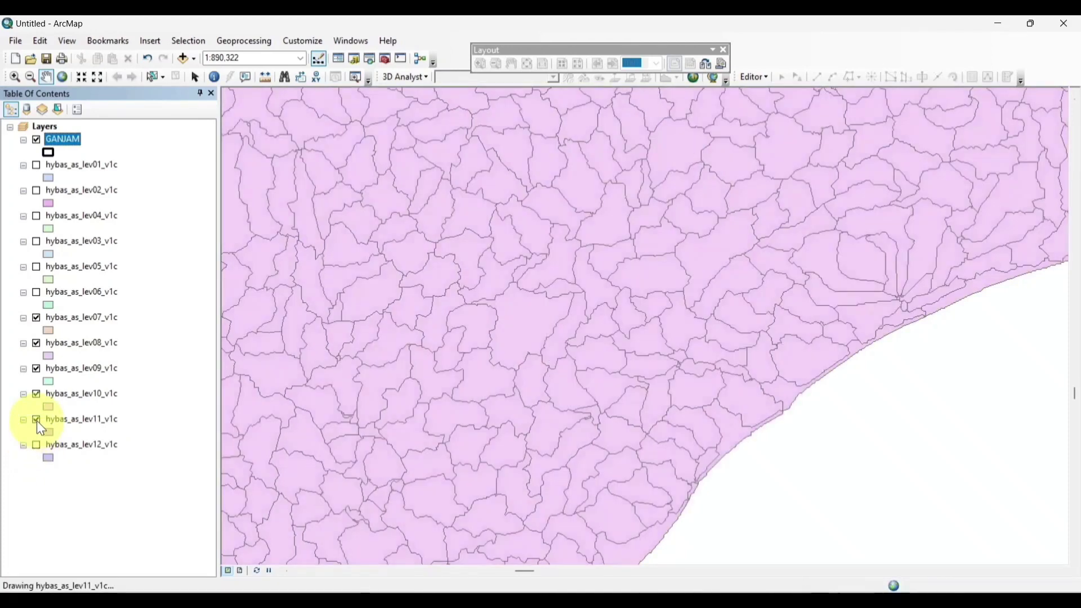
pyautogui.click(36, 420)
pyautogui.click(36, 394)
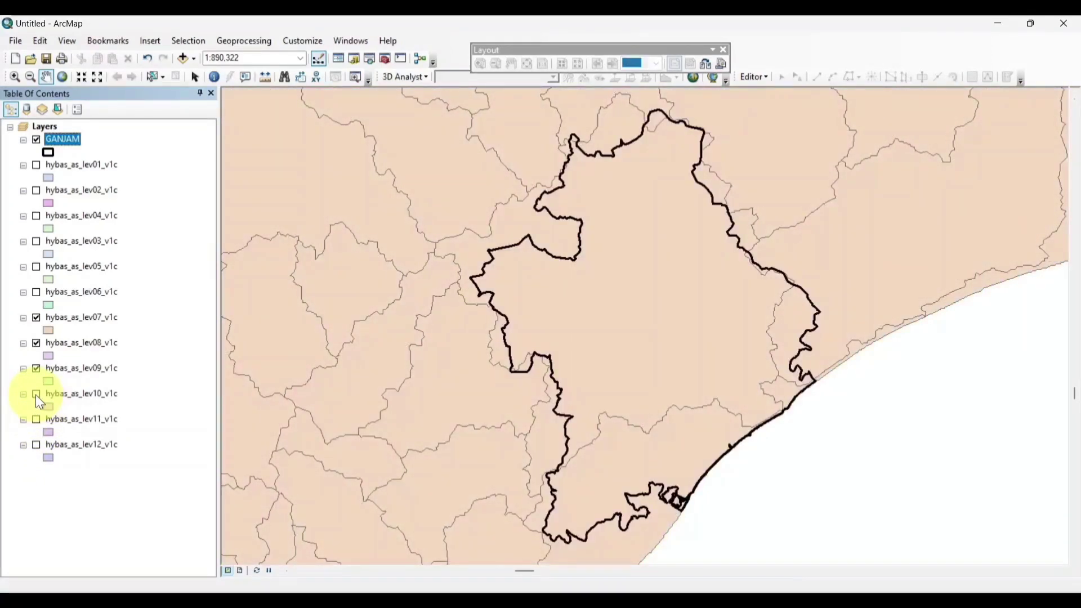
pyautogui.click(35, 394)
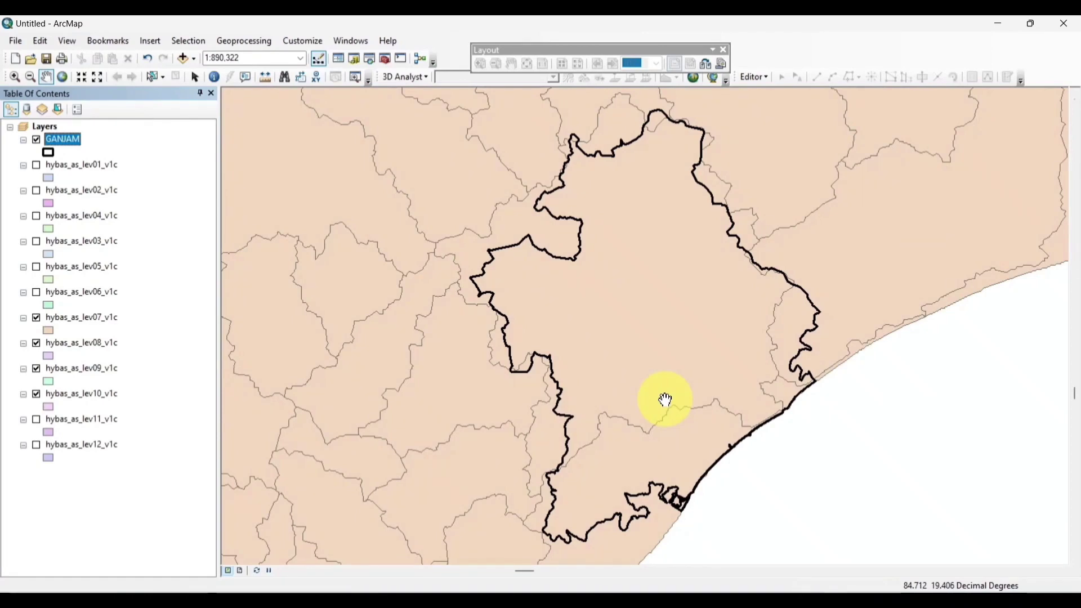
pyautogui.click(36, 394)
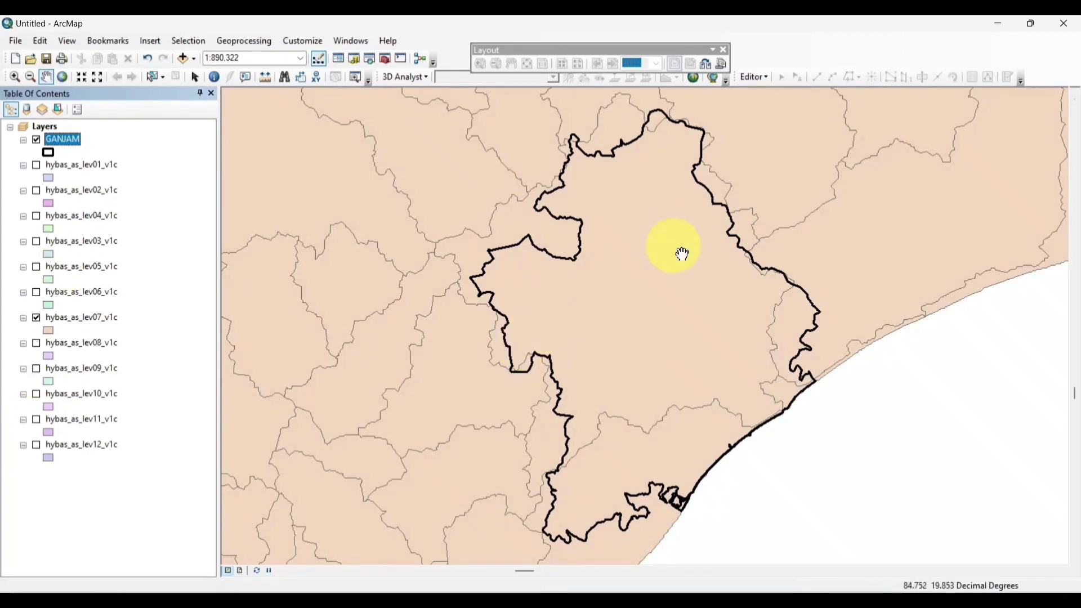
# Remove every hybas_as basin layer from the map except hybas_as_lev07_v1c.
pyautogui.click(82, 292)
pyautogui.keyDown('shift'); pyautogui.click(90, 215); pyautogui.keyUp('shift')
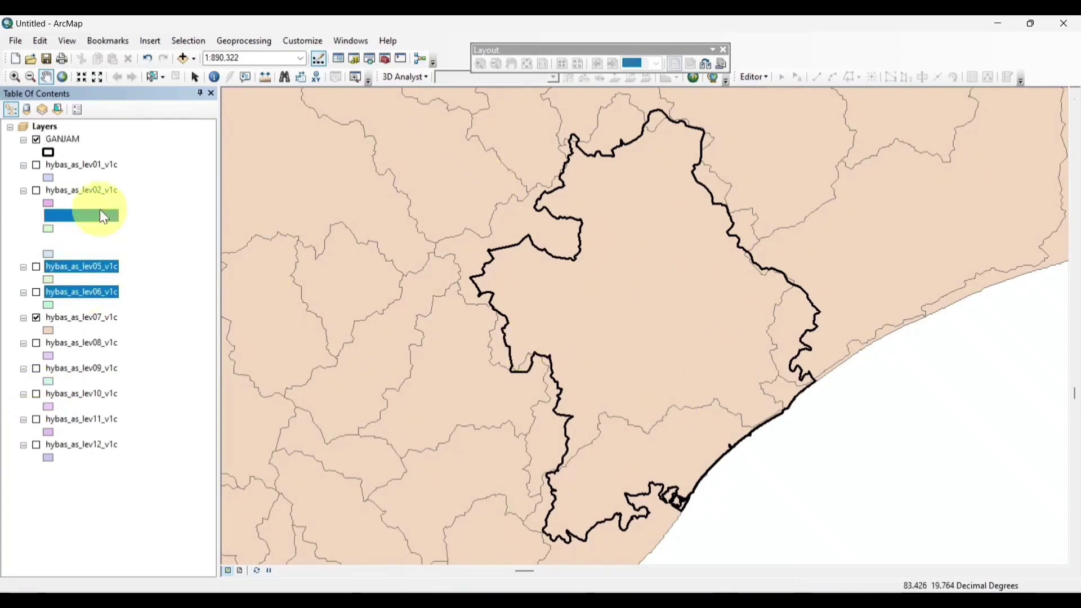
pyautogui.keyDown('ctrl'); pyautogui.click(84, 190); pyautogui.keyUp('ctrl')
pyautogui.keyDown('ctrl'); pyautogui.click(84, 165); pyautogui.keyUp('ctrl')
pyautogui.keyDown('ctrl'); pyautogui.click(85, 343); pyautogui.keyUp('ctrl')
pyautogui.keyDown('ctrl'); pyautogui.click(82, 369); pyautogui.keyUp('ctrl')
pyautogui.keyDown('ctrl'); pyautogui.click(79, 394); pyautogui.keyUp('ctrl')
pyautogui.keyDown('ctrl'); pyautogui.click(78, 420); pyautogui.keyUp('ctrl')
pyautogui.keyDown('ctrl'); pyautogui.click(81, 445); pyautogui.keyUp('ctrl')
pyautogui.press('Delete')
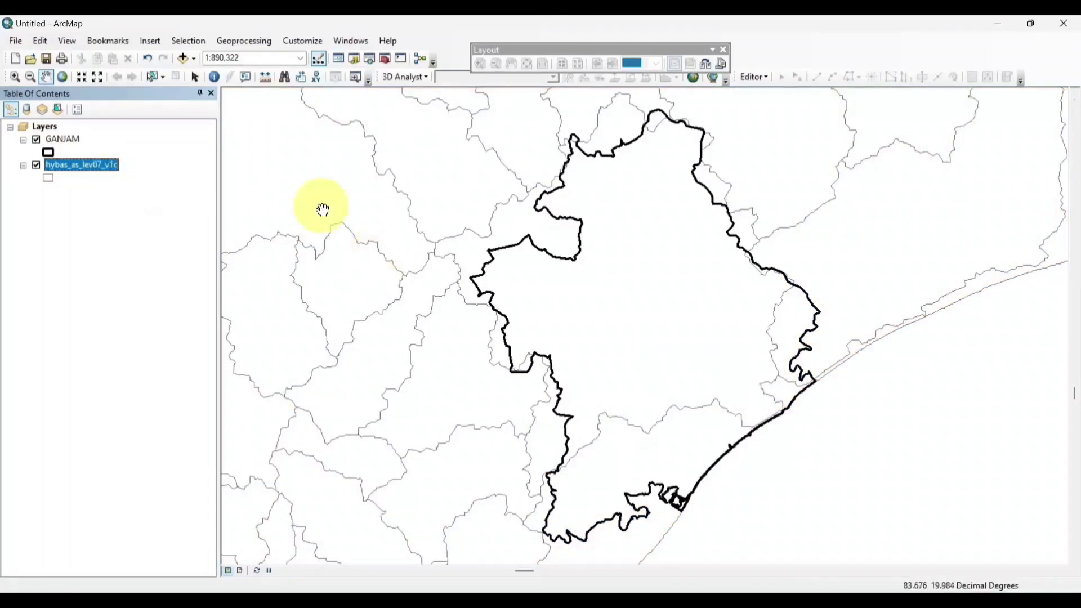
# Set up the Clip geoprocessing tool with hybas_as_lev07_v1c as the input features and GANJAM as the clip features.
pyautogui.moveTo(323, 210); pyautogui.dragTo(264, 196)
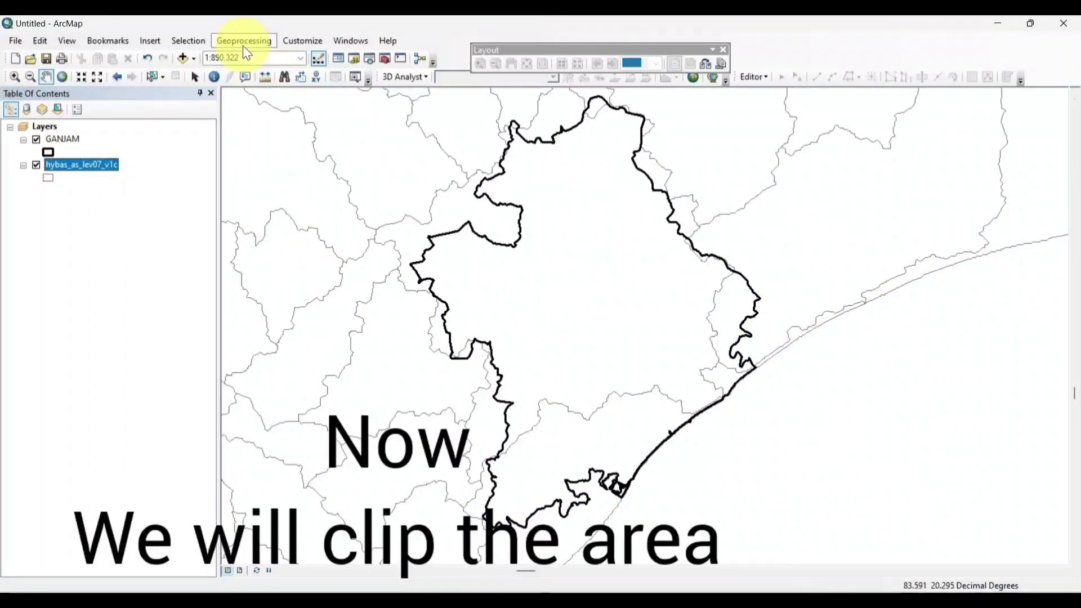
pyautogui.click(244, 43)
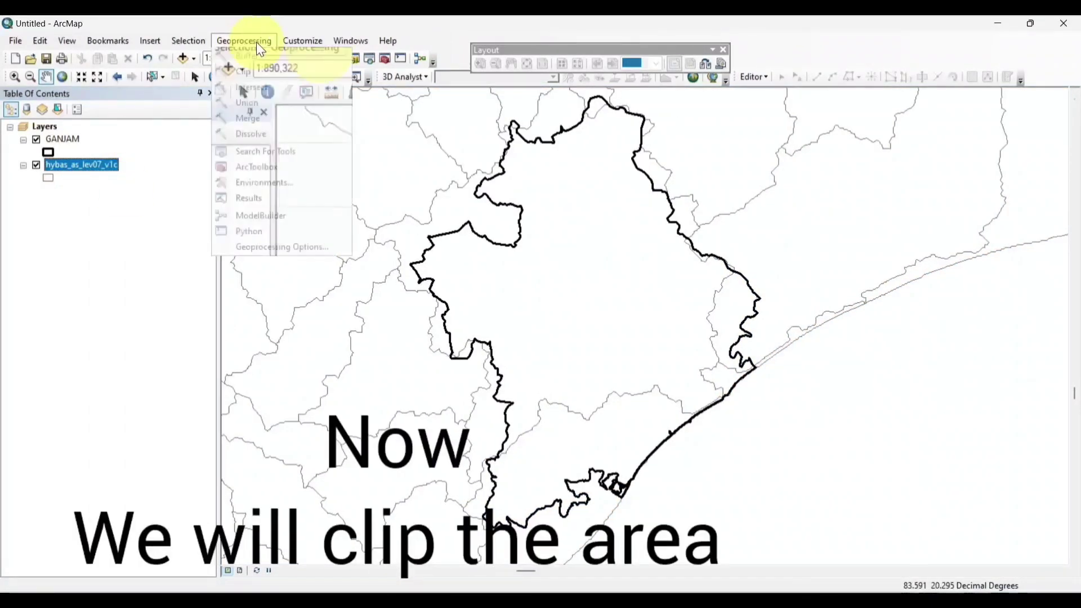
pyautogui.click(246, 79)
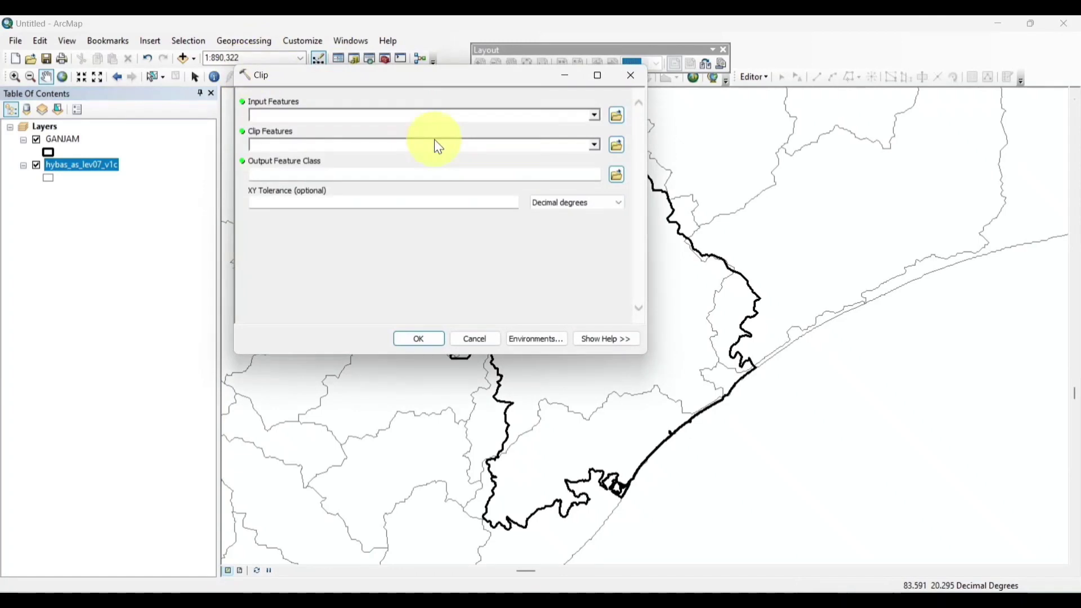
pyautogui.click(593, 116)
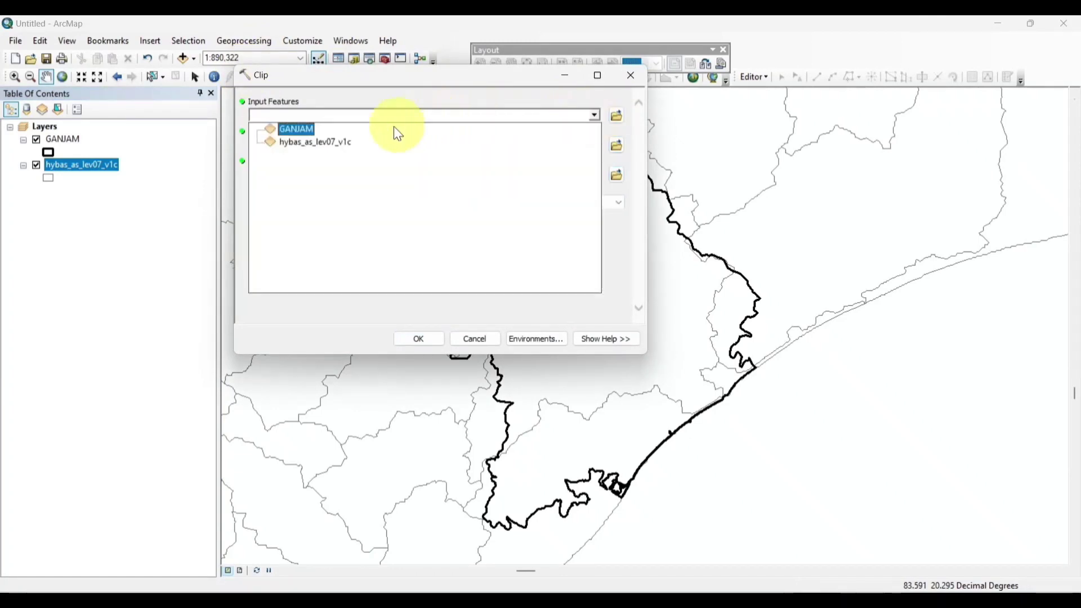
pyautogui.click(345, 144)
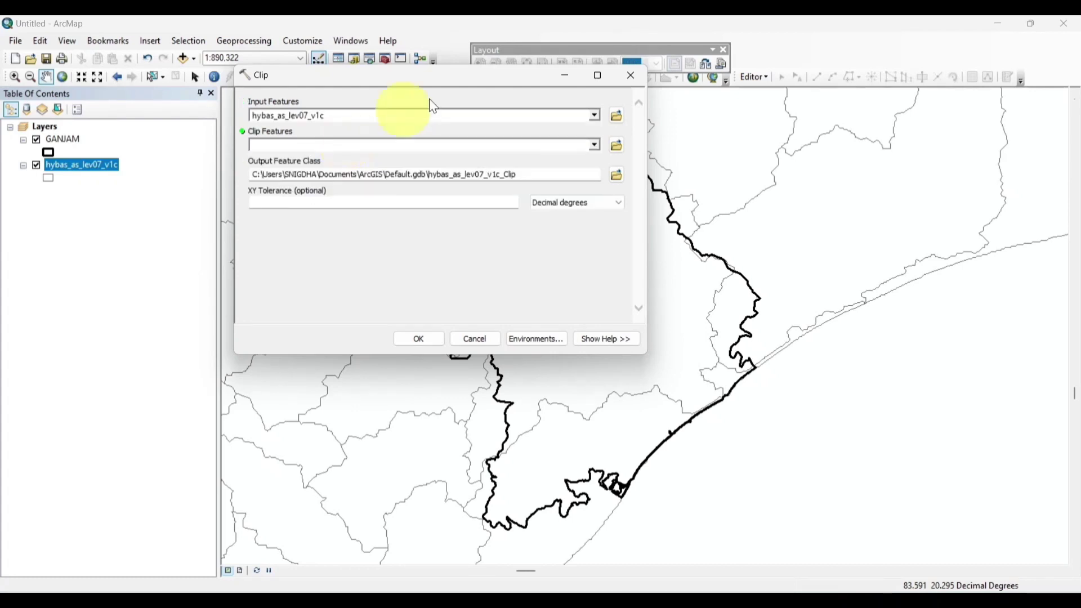
pyautogui.click(594, 145)
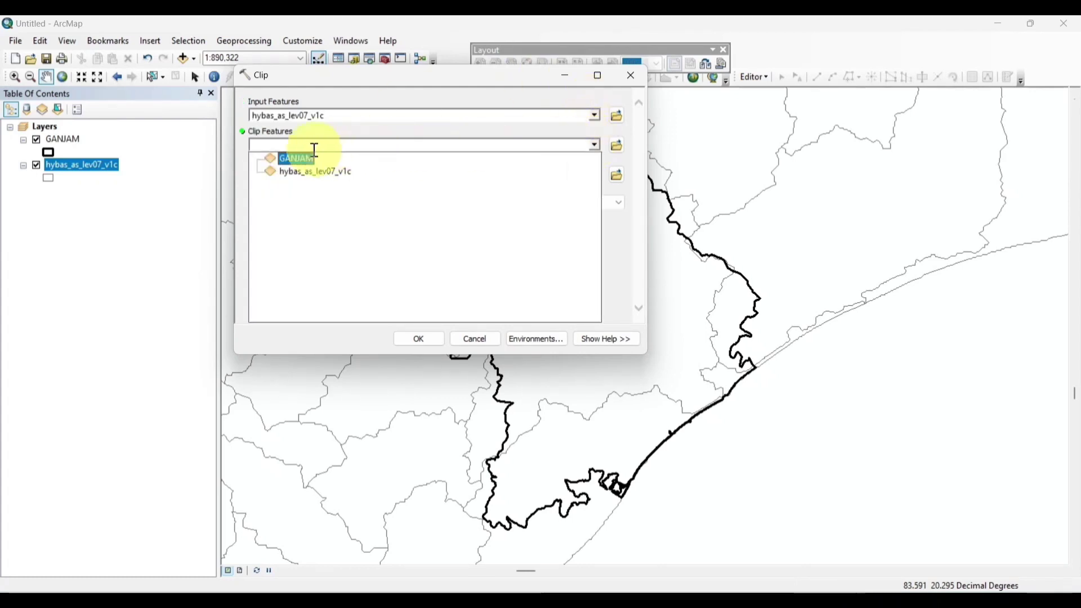
pyautogui.click(298, 159)
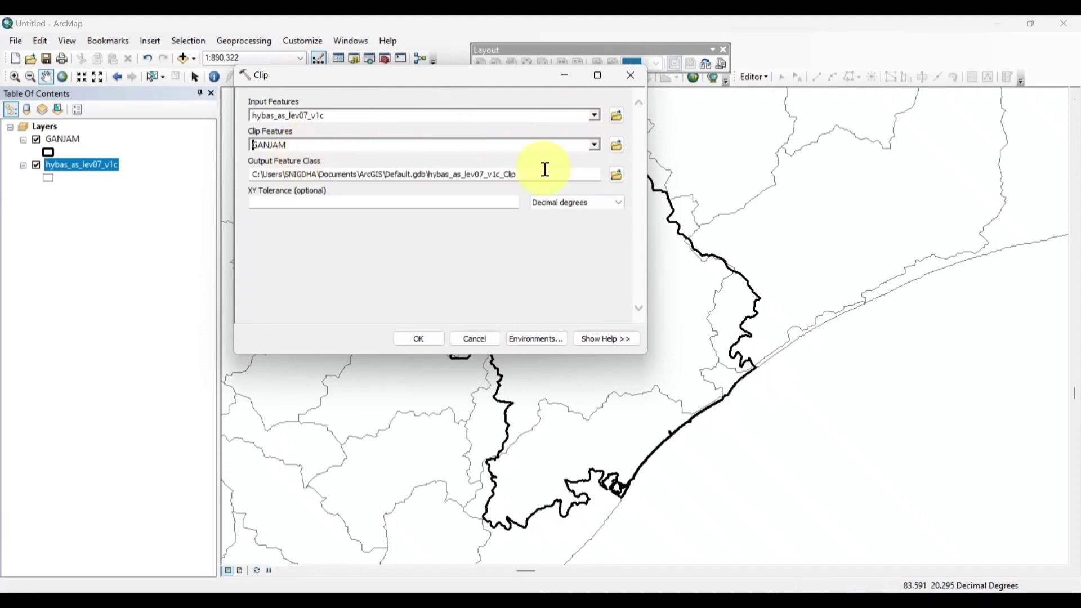
# Set the clip output to a feature class named Rushikuliya basin in the HYDROLOGY folder.
pyautogui.click(616, 174)
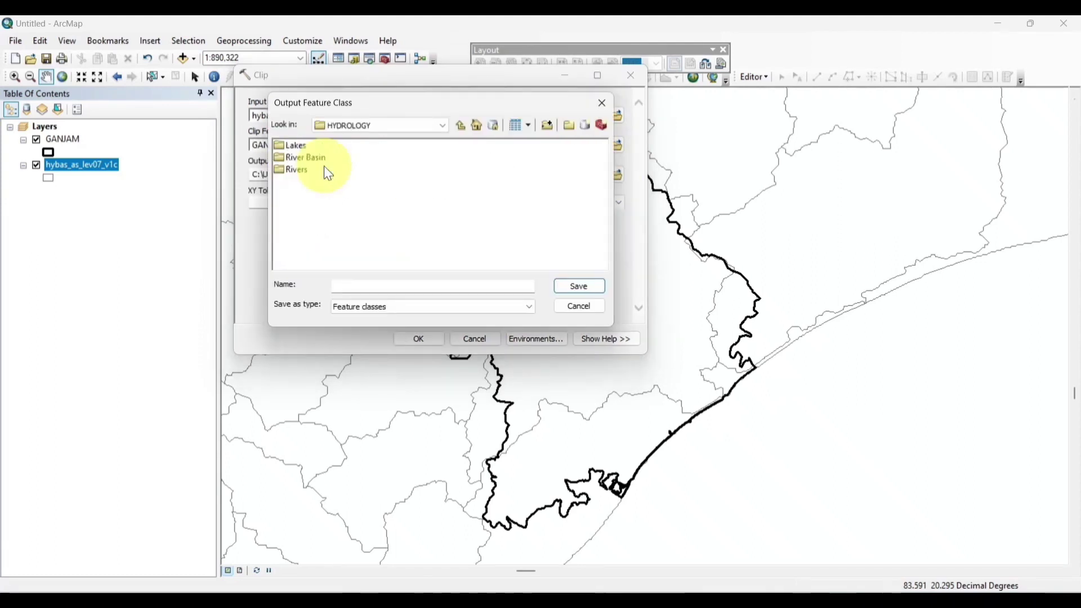
pyautogui.click(377, 286)
pyautogui.write('R basin')
pyautogui.write('hiku')
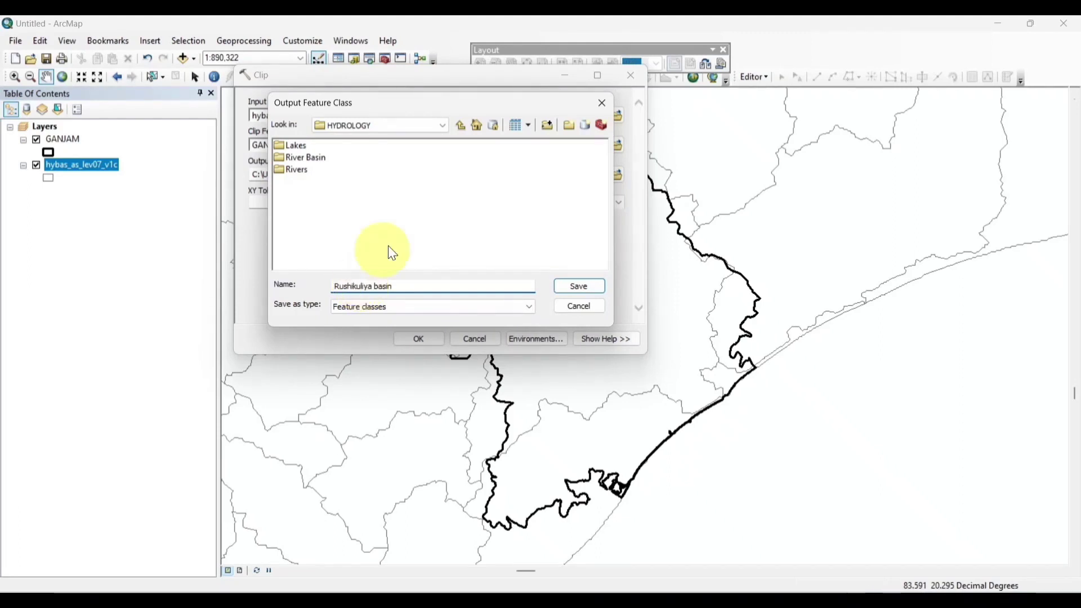
pyautogui.click(579, 286)
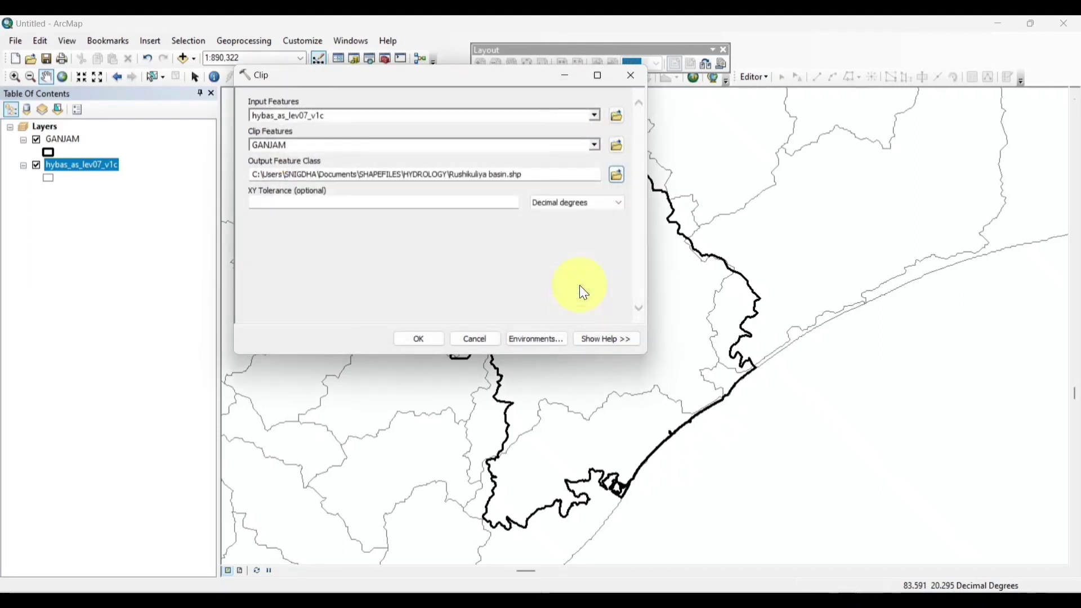
# Set the raster analysis environment's cell size to As Specified Below and its mask to hybas_as_lev07_v1c, and run the clip.
pyautogui.click(519, 337)
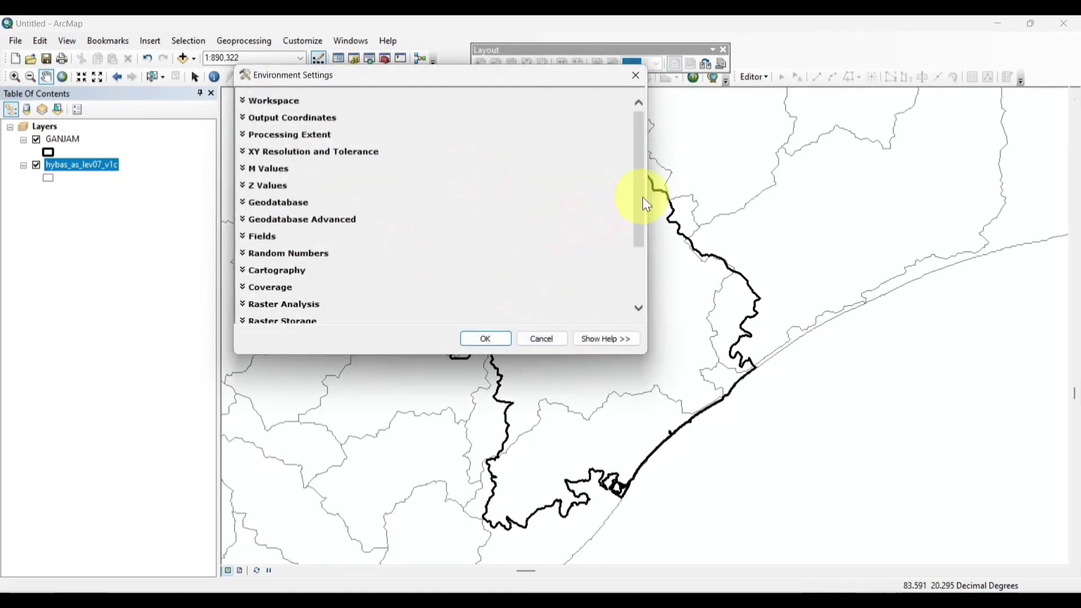
pyautogui.moveTo(643, 198); pyautogui.dragTo(647, 261)
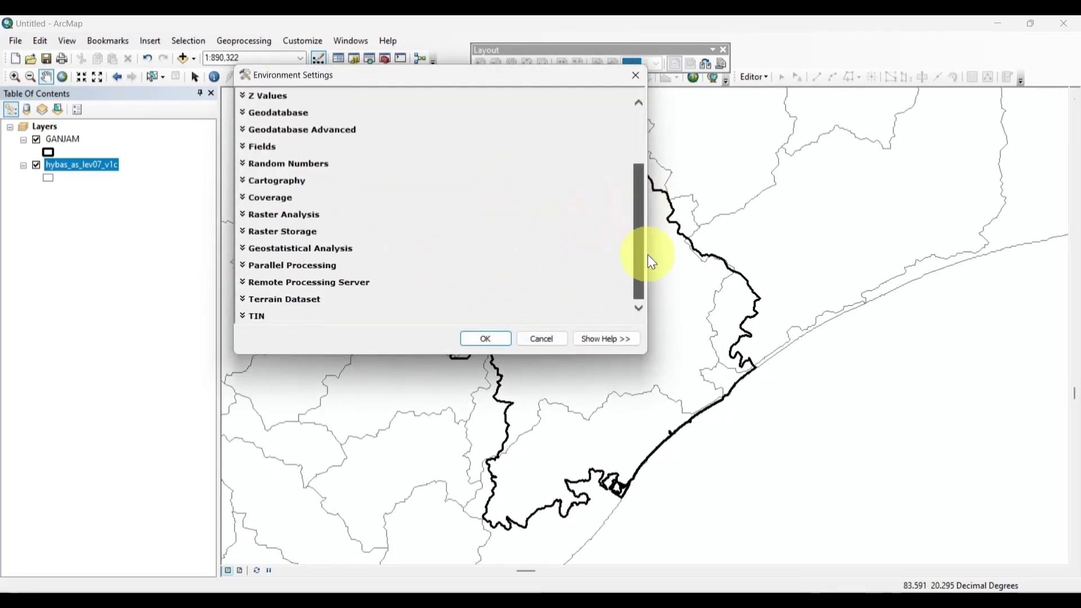
pyautogui.click(246, 224)
pyautogui.click(457, 241)
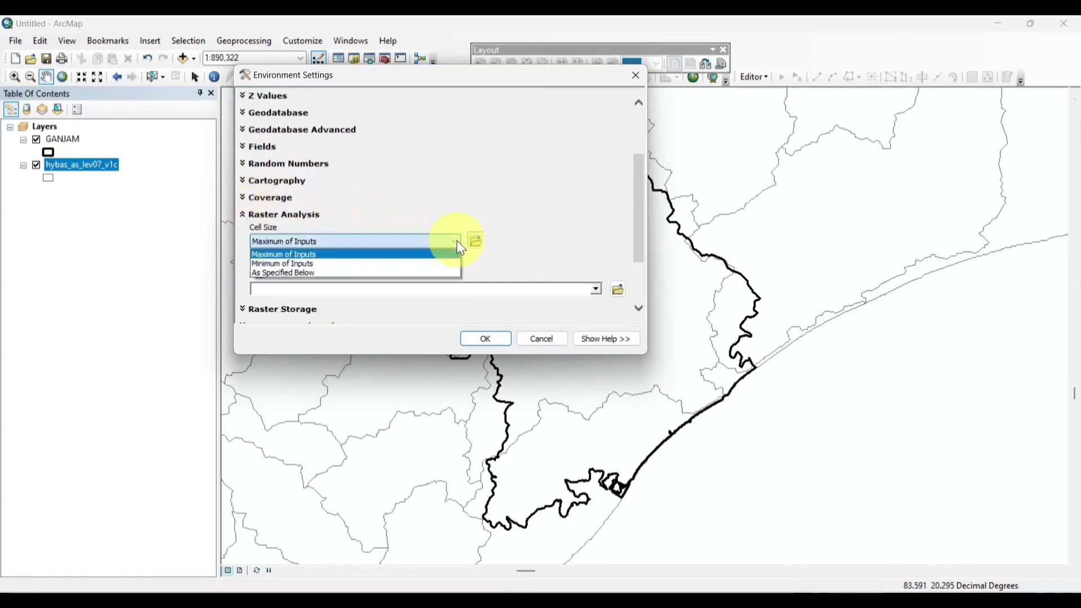
pyautogui.click(429, 273)
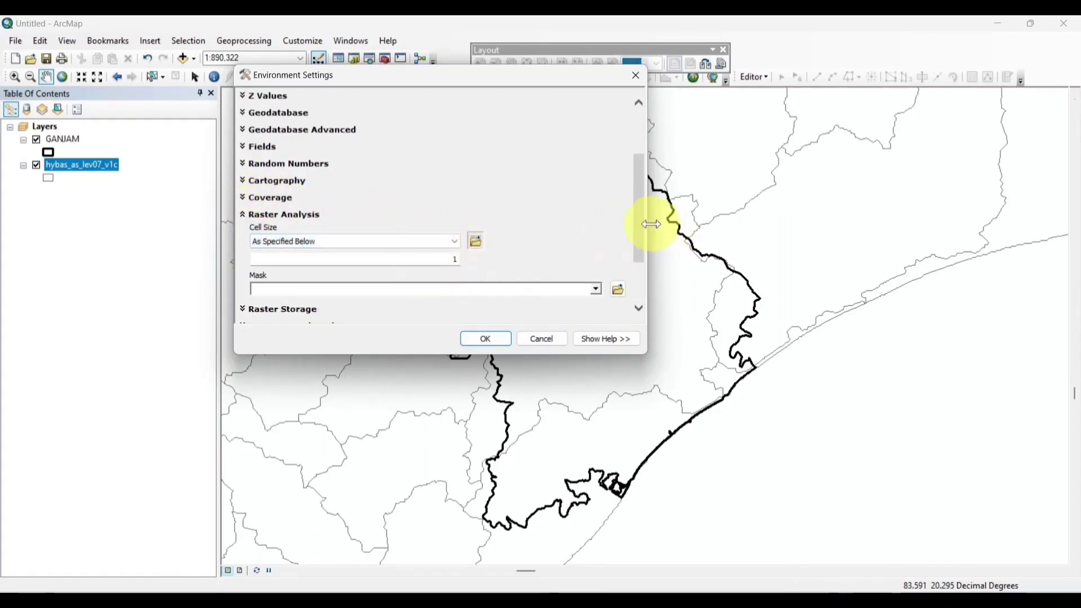
pyautogui.moveTo(651, 224); pyautogui.dragTo(646, 223)
pyautogui.click(590, 288)
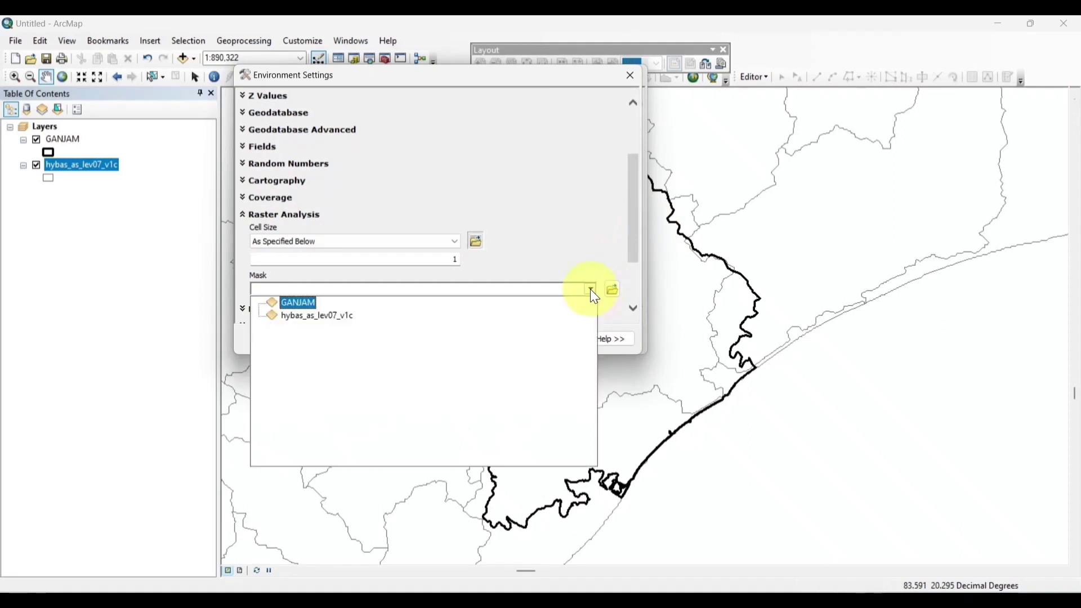
pyautogui.click(345, 316)
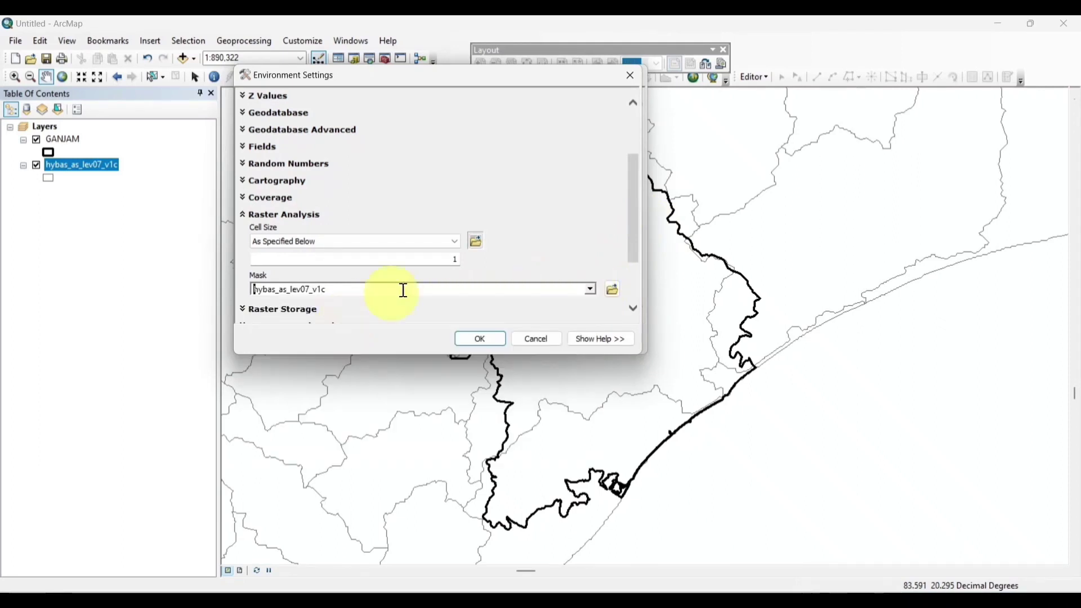
pyautogui.click(480, 338)
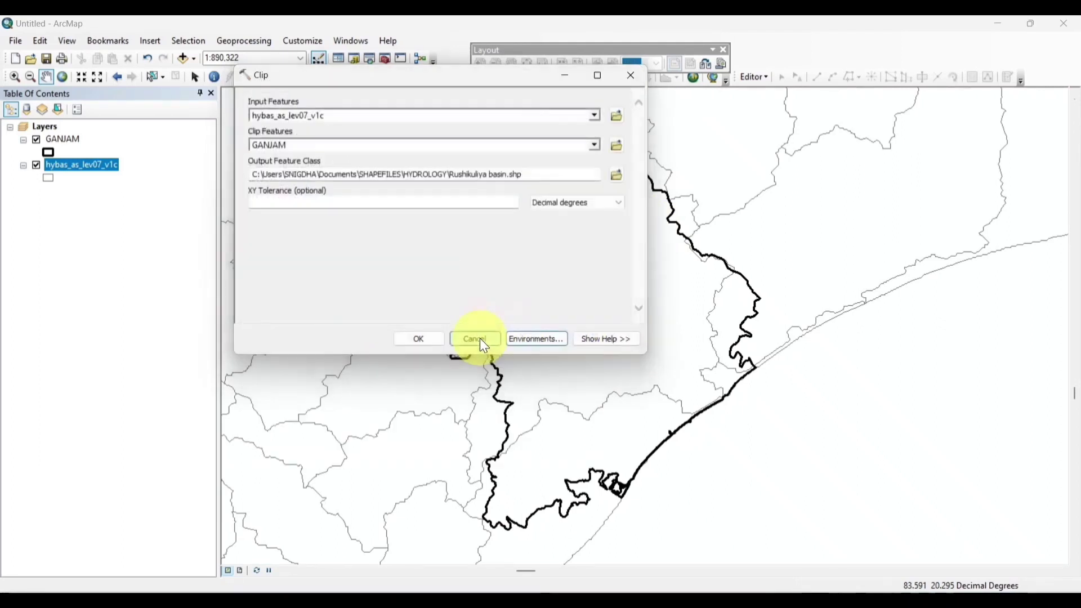
pyautogui.click(425, 340)
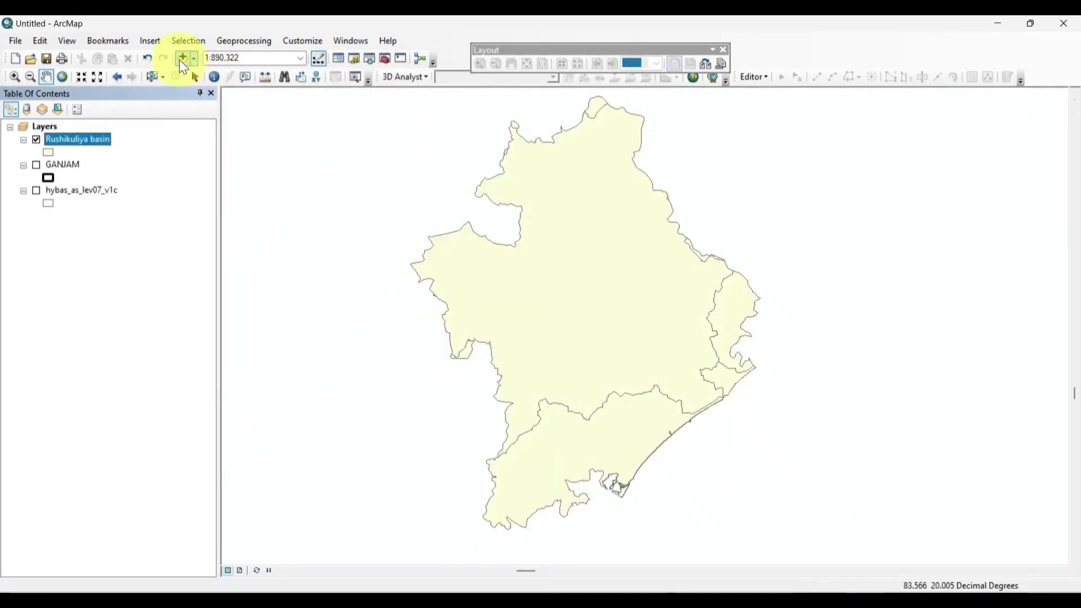
# Add the HydroRIVERS_v10_as.shp shapefile from the Rivers folder's HydroRIVERS_v10_as_shp subfolder to the map.
pyautogui.click(182, 59)
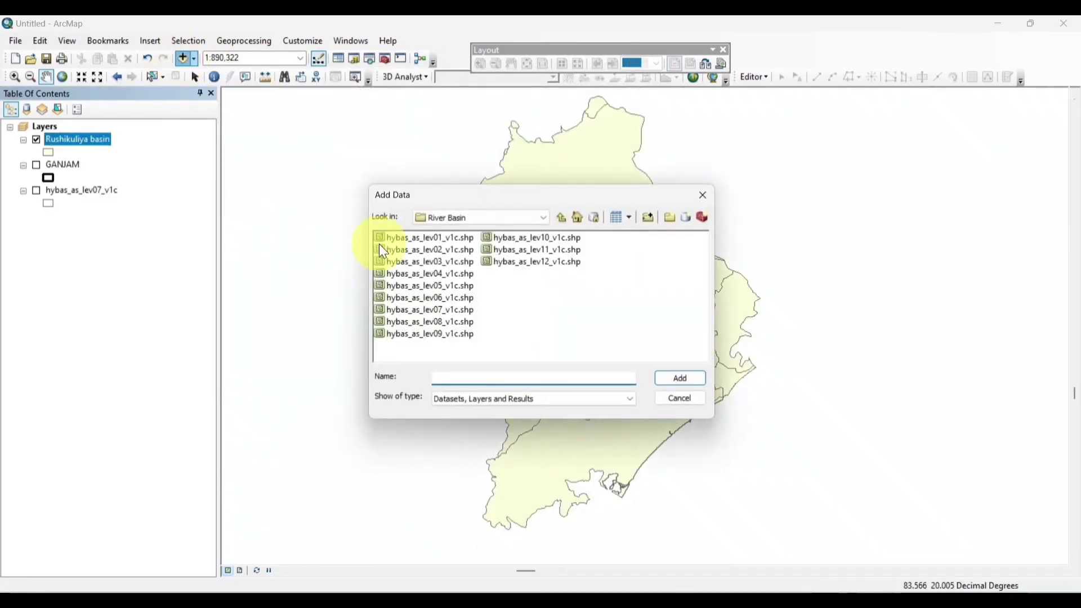
pyautogui.click(562, 217)
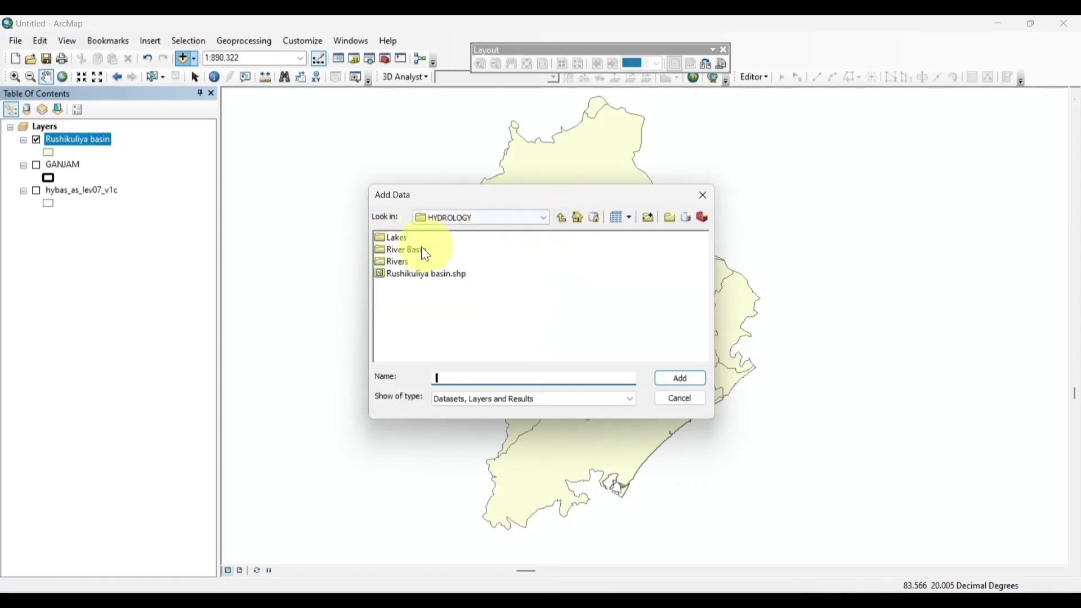
pyautogui.doubleClick(404, 262)
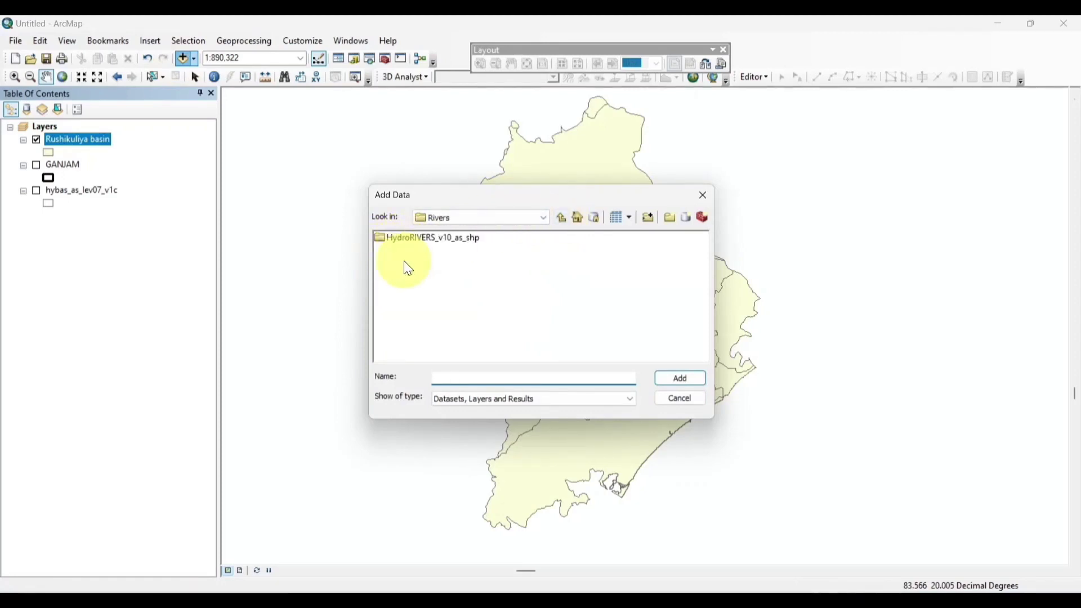
pyautogui.click(468, 235)
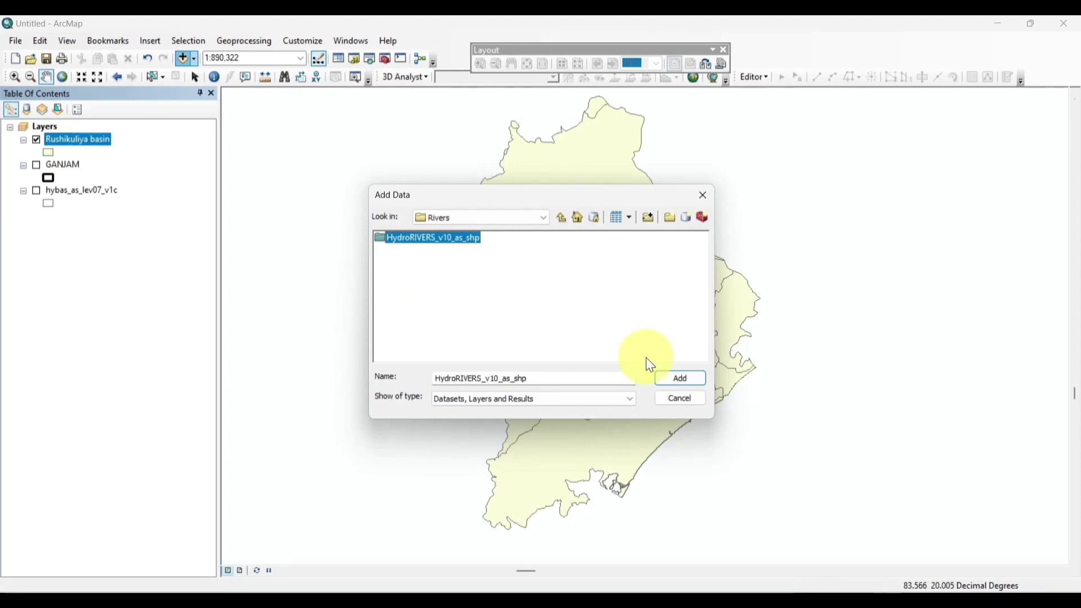
pyautogui.click(668, 372)
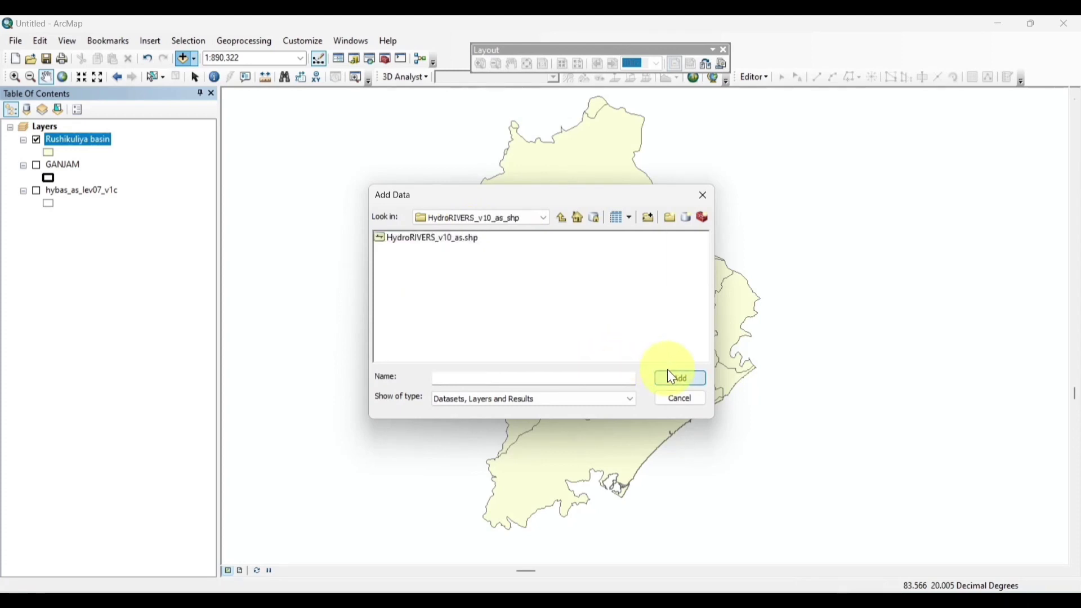
pyautogui.click(461, 239)
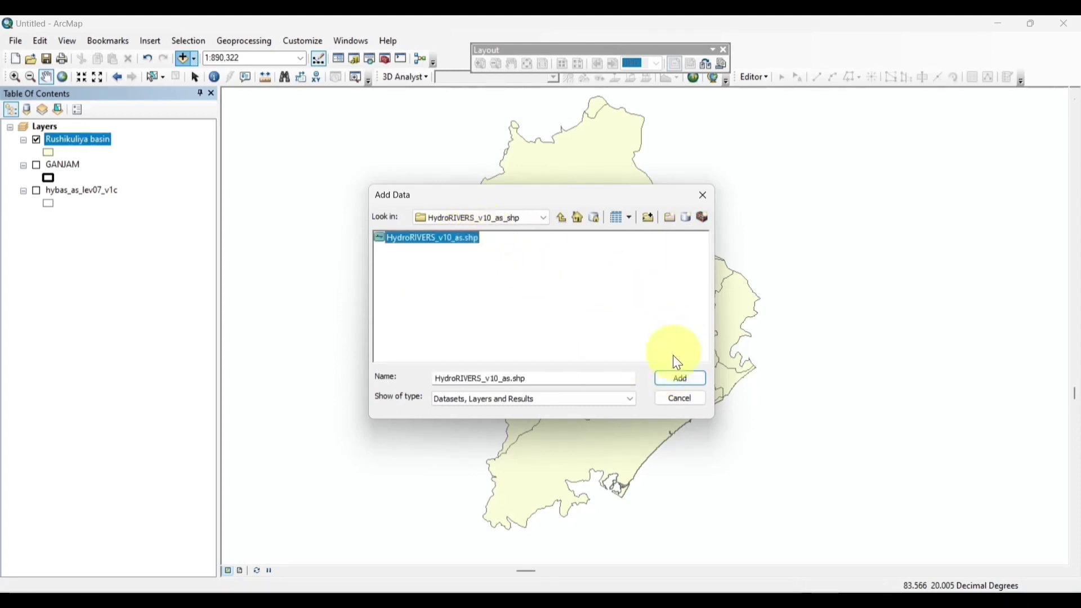
pyautogui.click(664, 377)
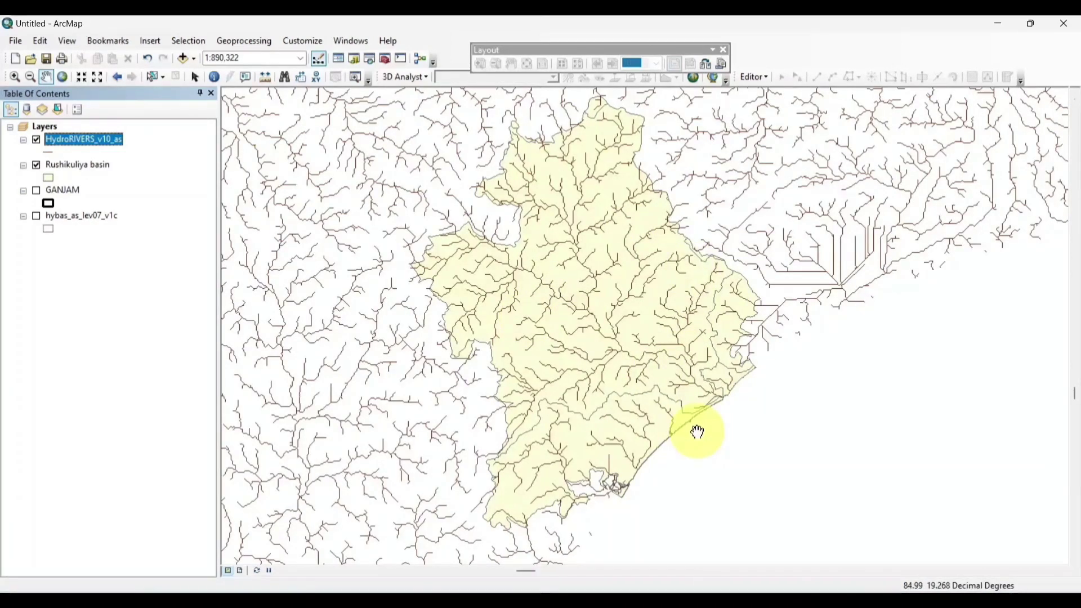
# Set up the Clip geoprocessing tool with HydroRIVERS_v10_as as the input features and Rushikuliya basin as the clip features.
pyautogui.click(237, 43)
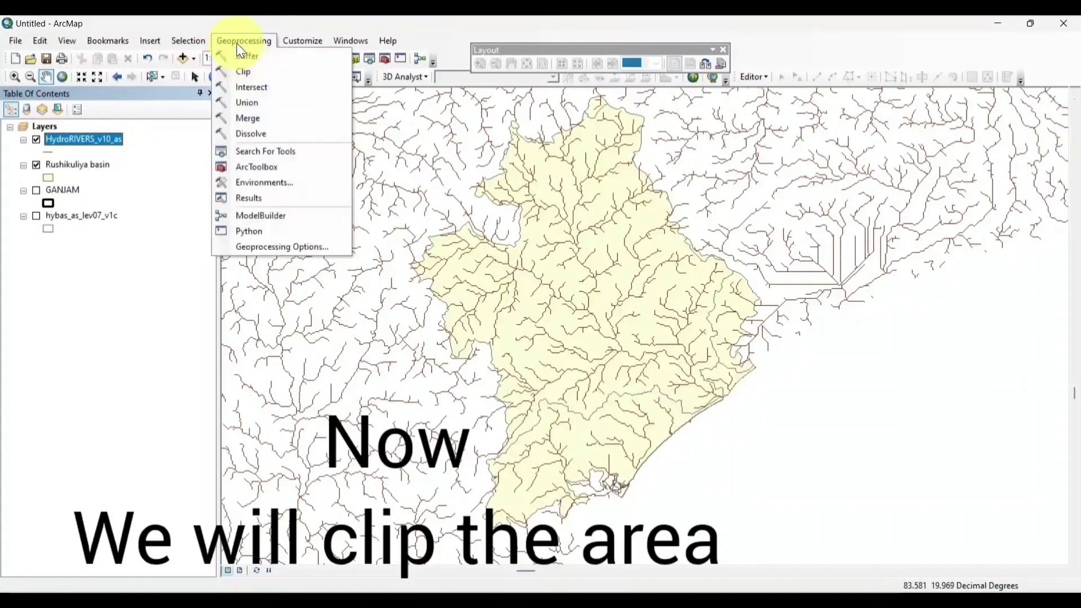
pyautogui.click(253, 72)
pyautogui.click(594, 115)
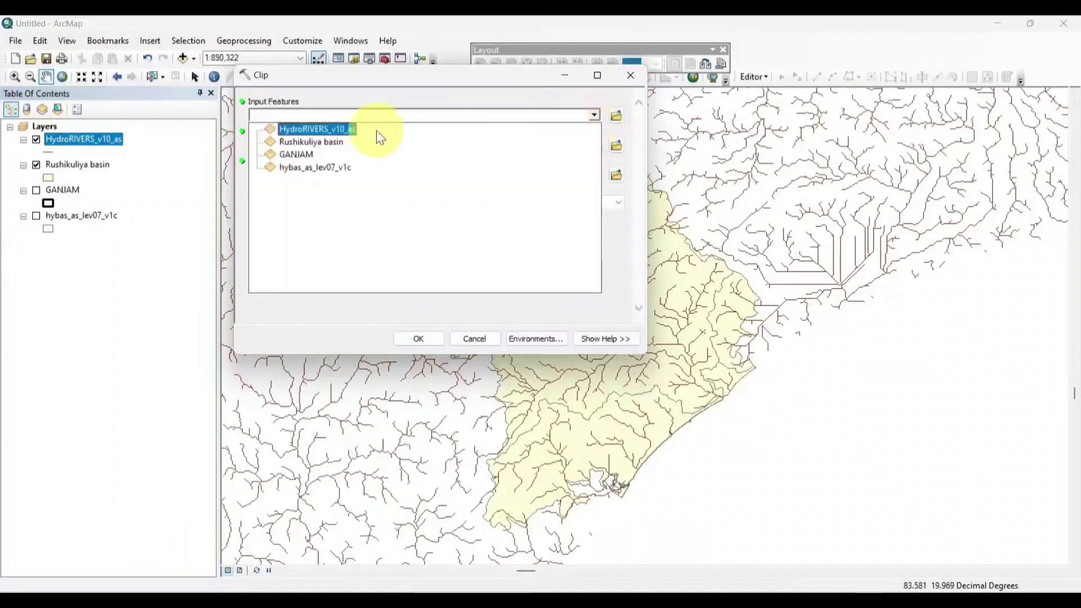
pyautogui.click(335, 129)
pyautogui.click(594, 145)
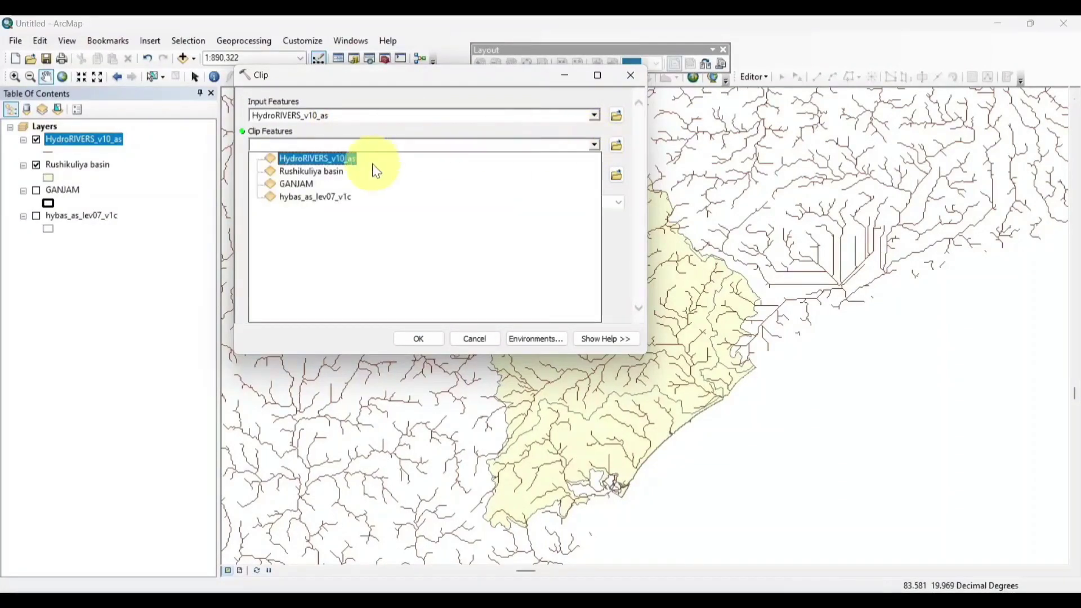
pyautogui.click(332, 171)
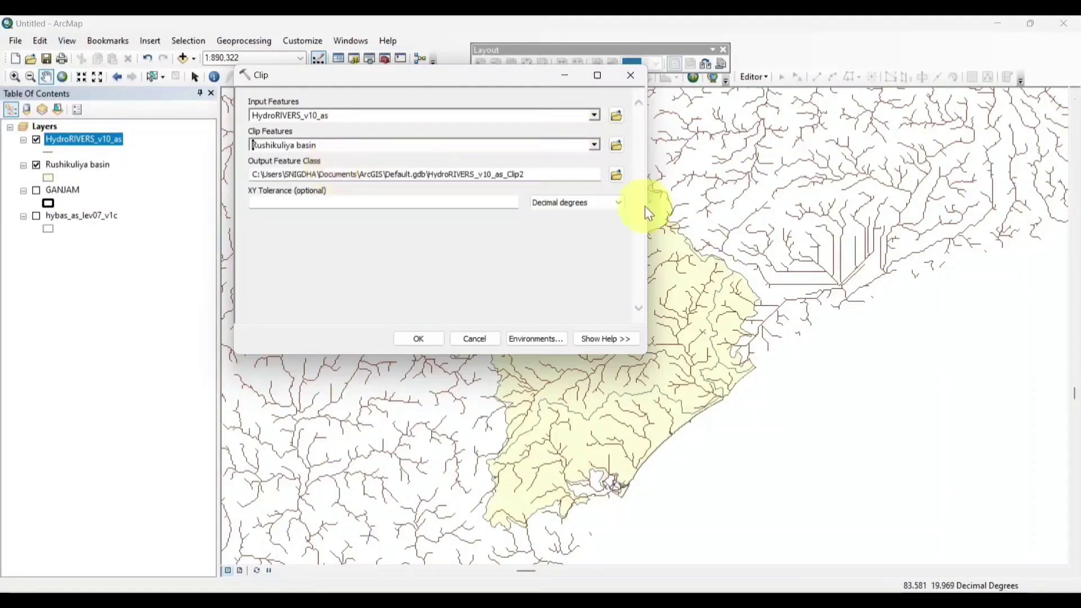
# Set the river clip's output to a feature class named Rushikuliya rivers in the HYDROLOGY folder.
pyautogui.click(616, 174)
pyautogui.write('Rushikuliya rivers')
pyautogui.click(567, 287)
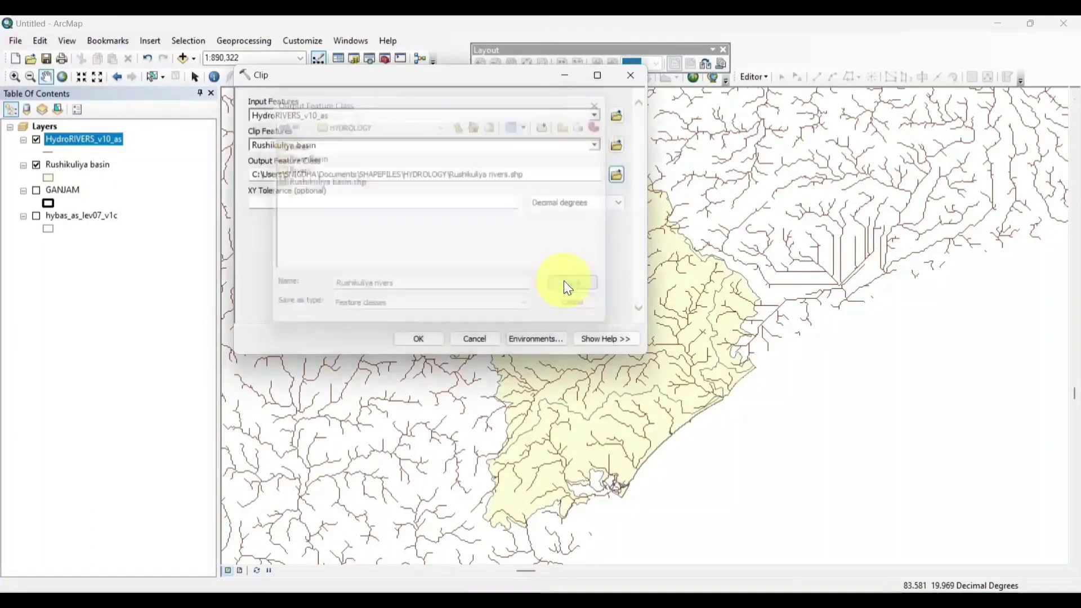
# Set the raster analysis environment's cell size to As Specified Below and its mask to Rushikuliya basin.
pyautogui.click(530, 336)
pyautogui.click(256, 303)
pyautogui.scroll(-5, 640, 236)
pyautogui.click(454, 168)
pyautogui.click(378, 200)
pyautogui.click(596, 216)
pyautogui.click(340, 242)
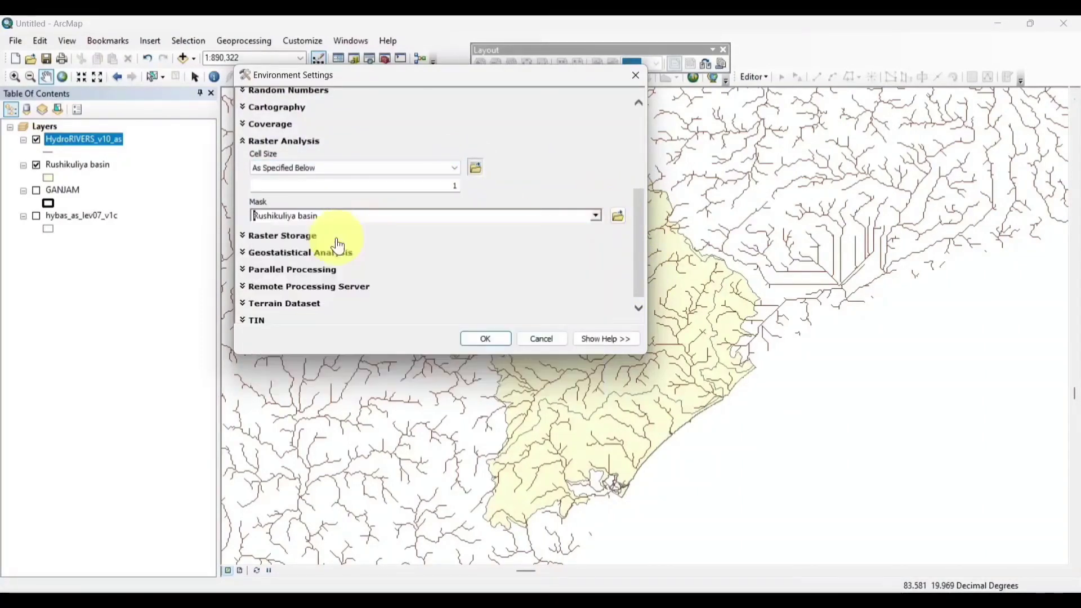
pyautogui.click(487, 338)
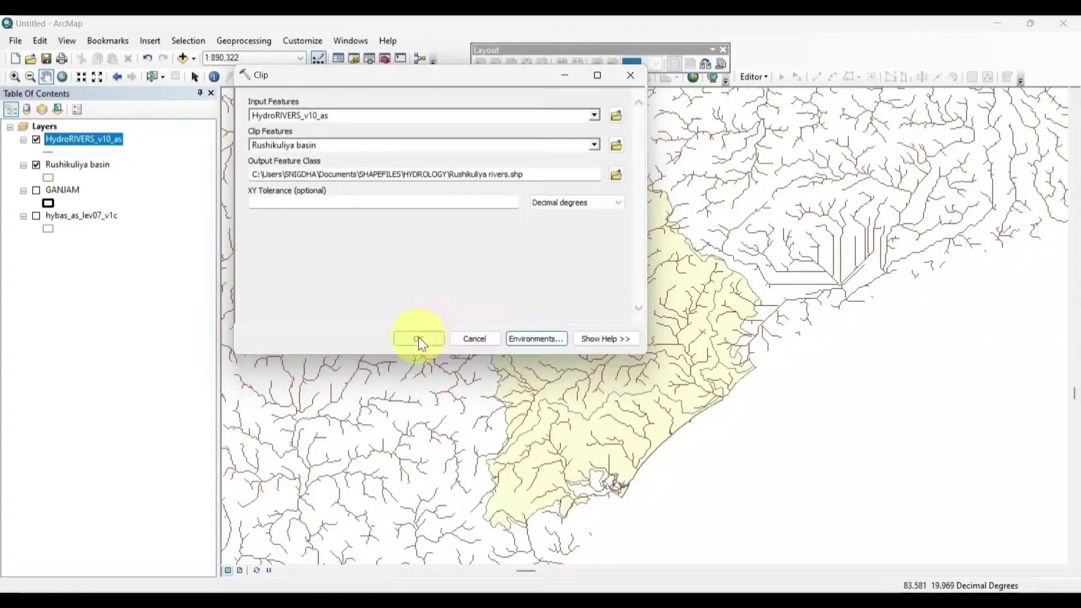
# Change the raster analysis mask to HydroRIVERS_v10_as and run the river clip.
pyautogui.click(529, 338)
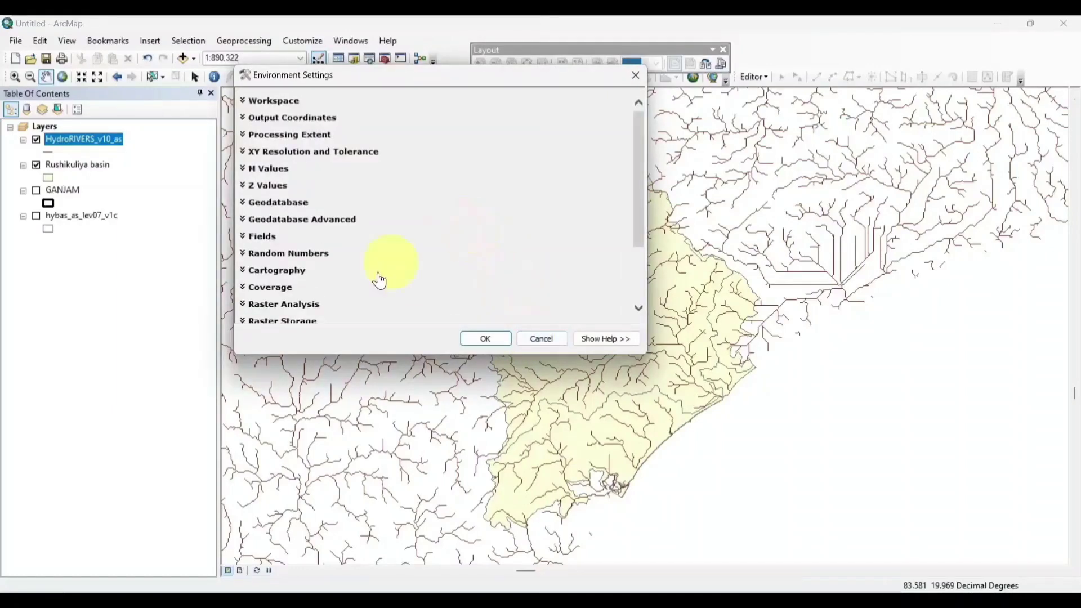
pyautogui.click(265, 303)
pyautogui.moveTo(633, 213); pyautogui.dragTo(645, 292)
pyautogui.click(596, 211)
pyautogui.click(308, 222)
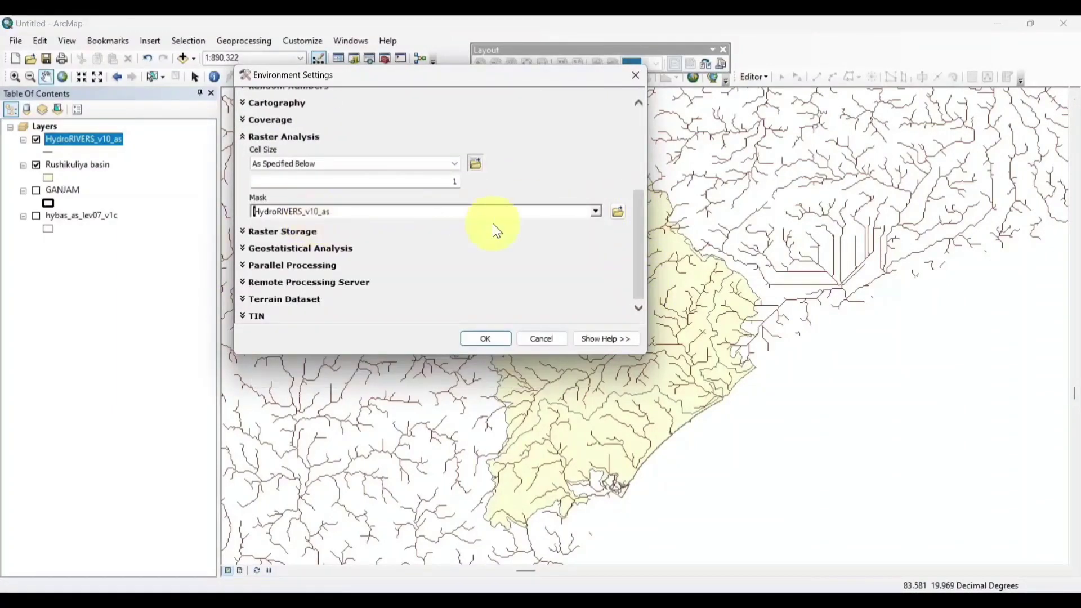
pyautogui.click(486, 340)
pyautogui.click(425, 338)
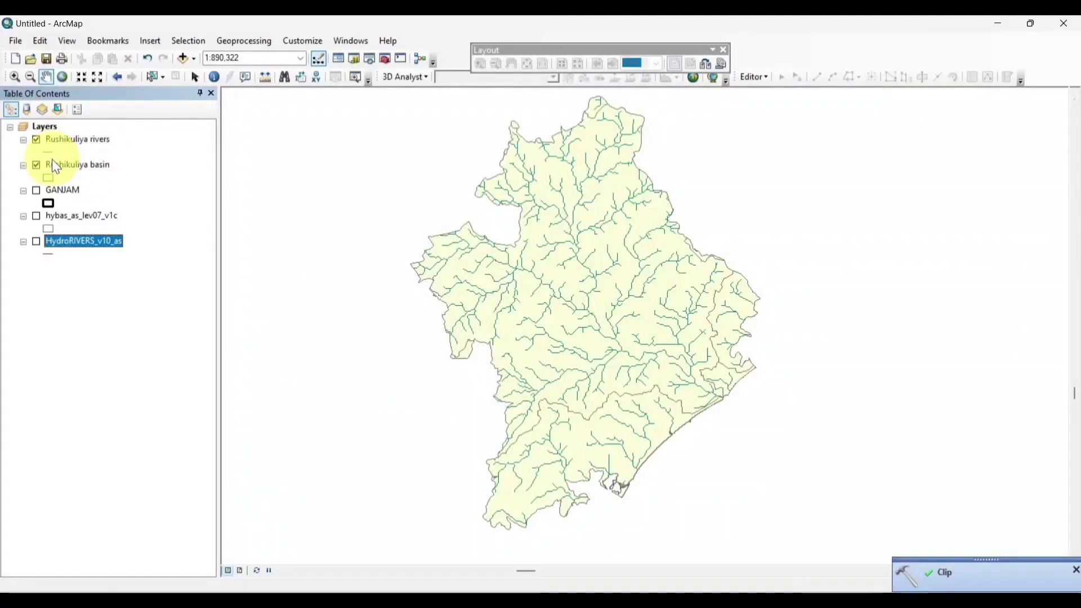
# Add the hybas_lake_as shapefiles for levels 01 to 12 from the Lakes folder to the map.
pyautogui.click(184, 58)
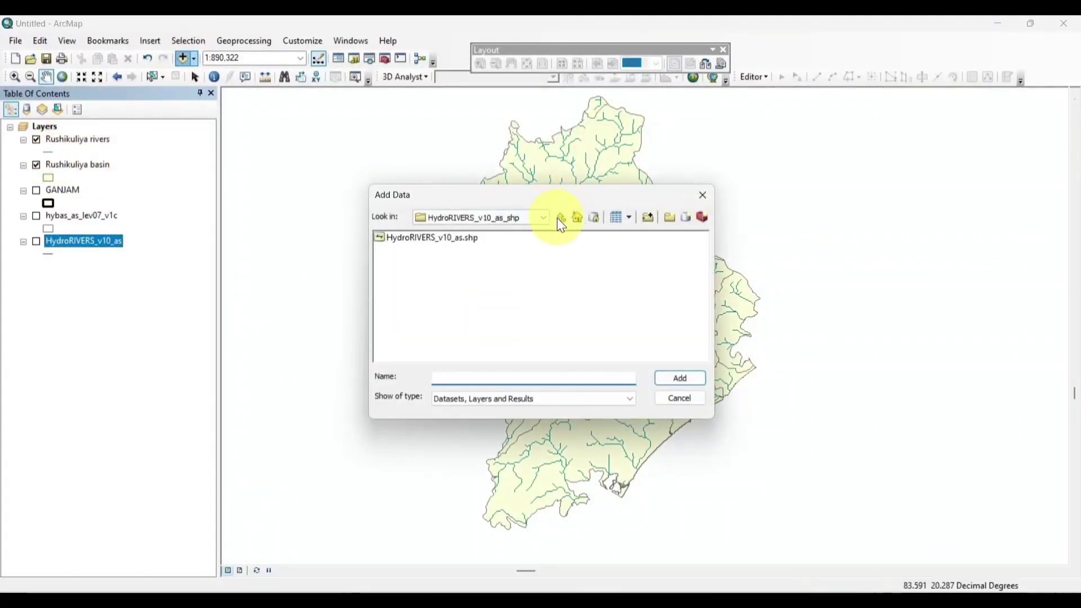
pyautogui.click(560, 218)
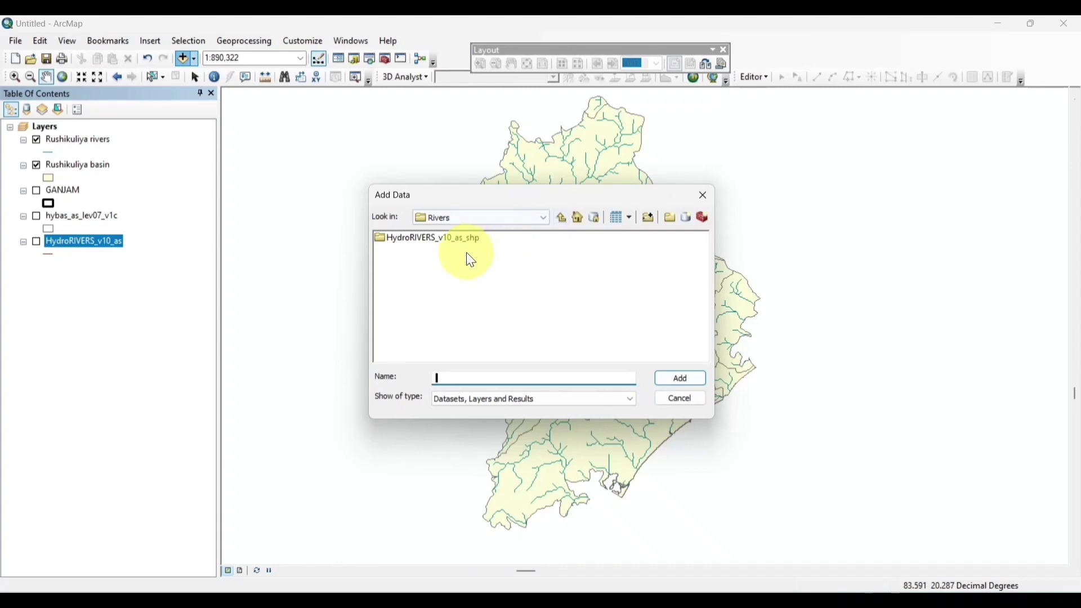
pyautogui.click(561, 219)
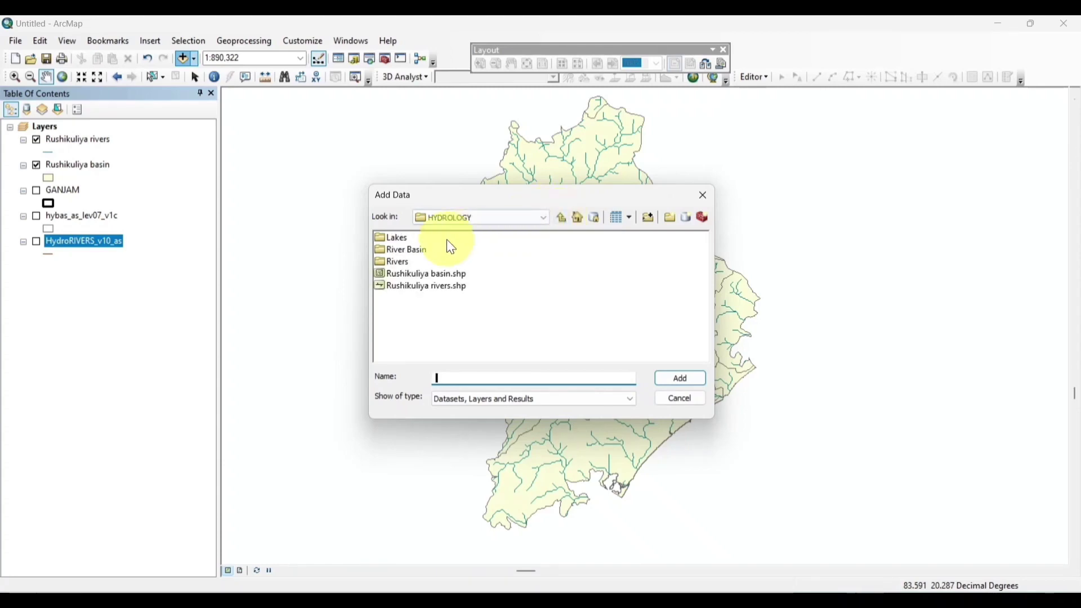
pyautogui.click(402, 238)
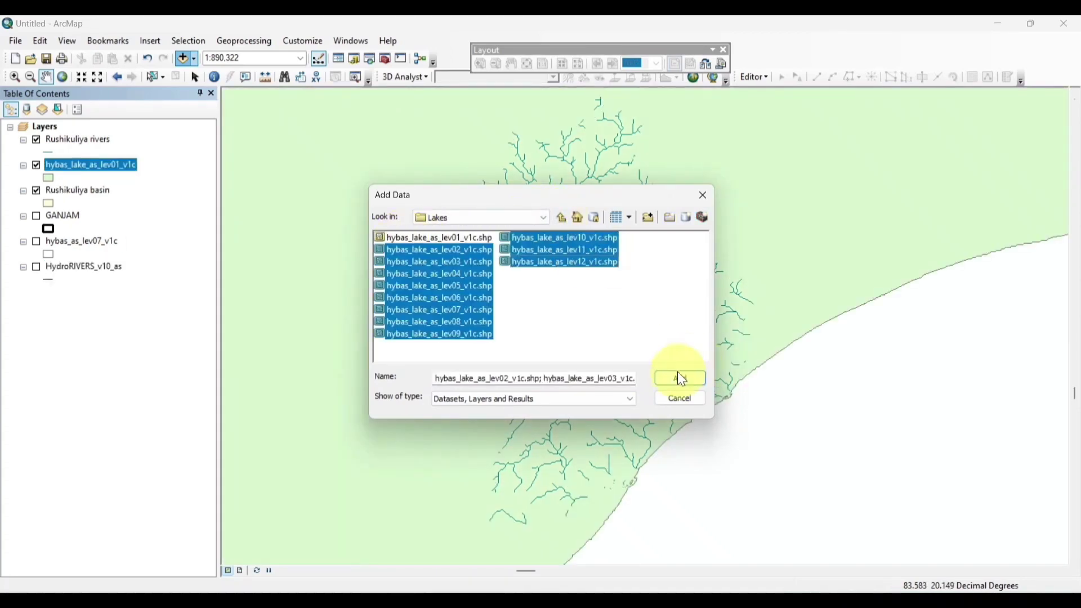
pyautogui.click(677, 379)
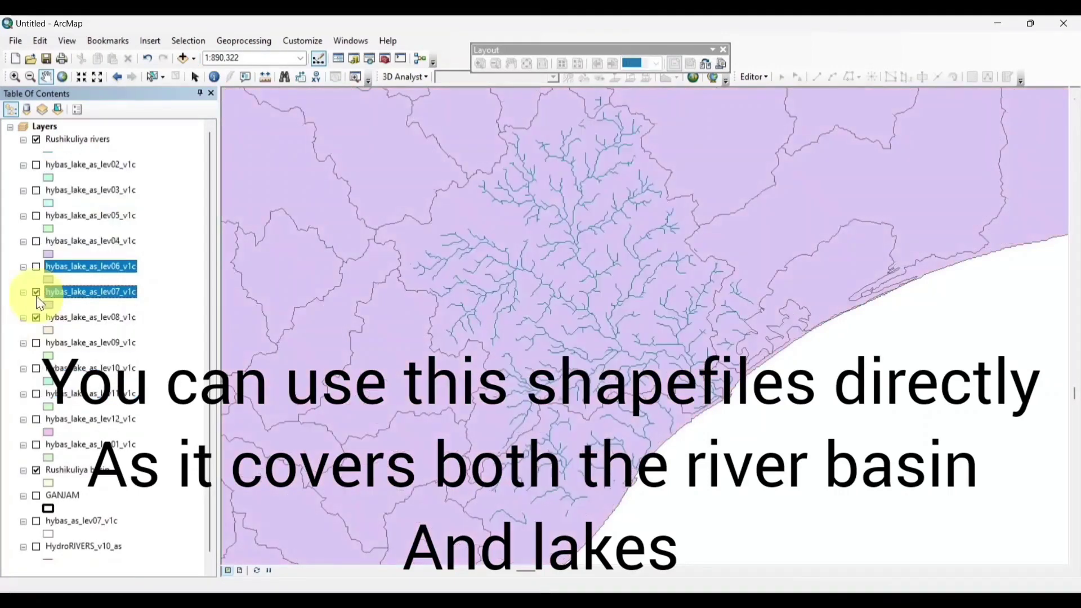
# Remove every hybas_lake_as layer from the map except hybas_lake_as_lev08_v1c.
pyautogui.keyDown('ctrl'); pyautogui.click(101, 165); pyautogui.keyUp('ctrl')
pyautogui.keyDown('ctrl'); pyautogui.click(96, 192); pyautogui.keyUp('ctrl')
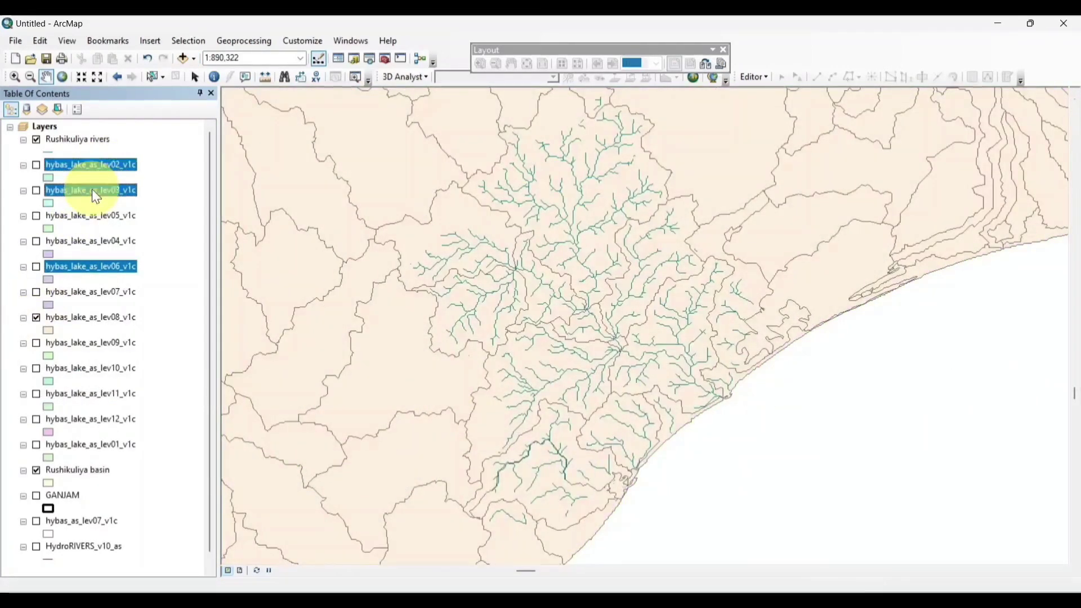
pyautogui.keyDown('ctrl'); pyautogui.keyDown('shift'); pyautogui.click(108, 214); pyautogui.keyUp('shift'); pyautogui.keyUp('ctrl')
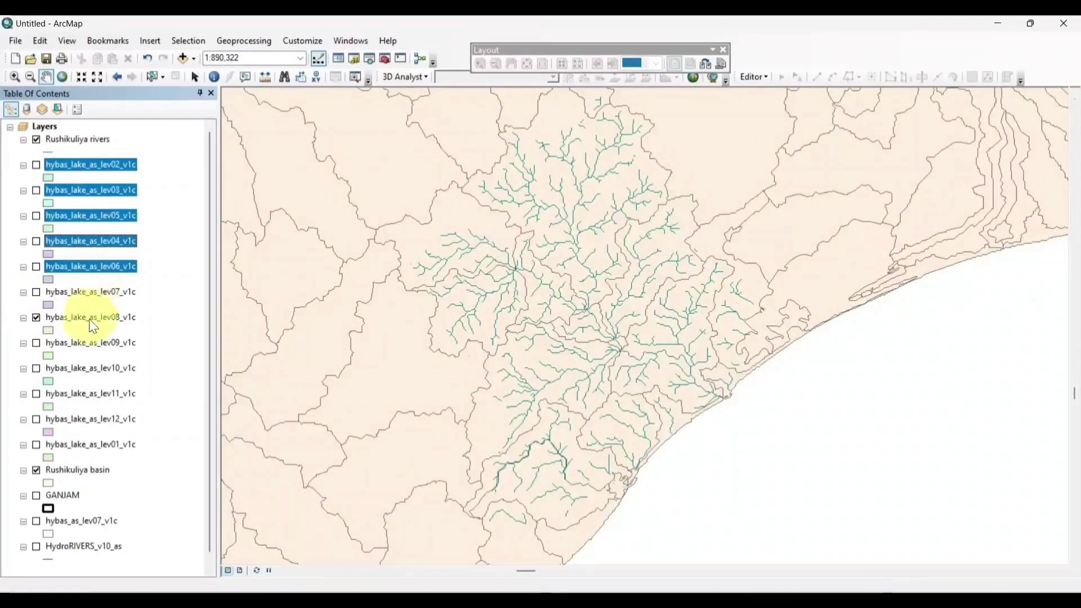
pyautogui.keyDown('ctrl'); pyautogui.click(89, 396); pyautogui.keyUp('ctrl')
pyautogui.keyDown('ctrl'); pyautogui.click(79, 420); pyautogui.keyUp('ctrl')
pyautogui.keyDown('ctrl'); pyautogui.click(73, 446); pyautogui.keyUp('ctrl')
pyautogui.rightClick(72, 446)
pyautogui.click(102, 475)
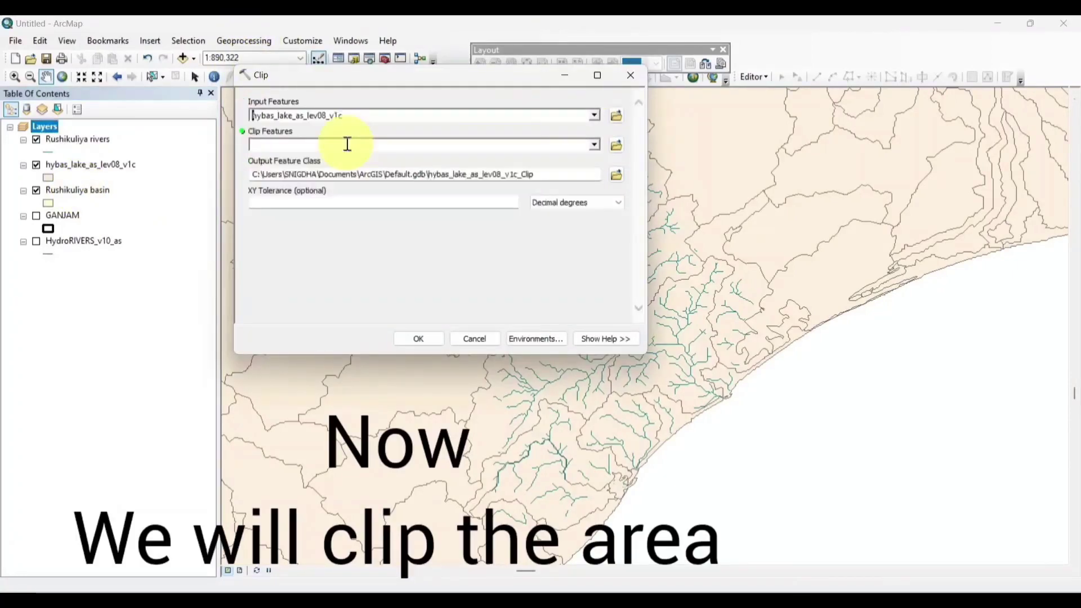
# Set the hybas_lake_as_lev08_v1c clip to use Rushikuliya rivers as clip features and output to Rushikuliya Lakes in the HYDROLOGY folder.
pyautogui.click(345, 144)
pyautogui.click(339, 158)
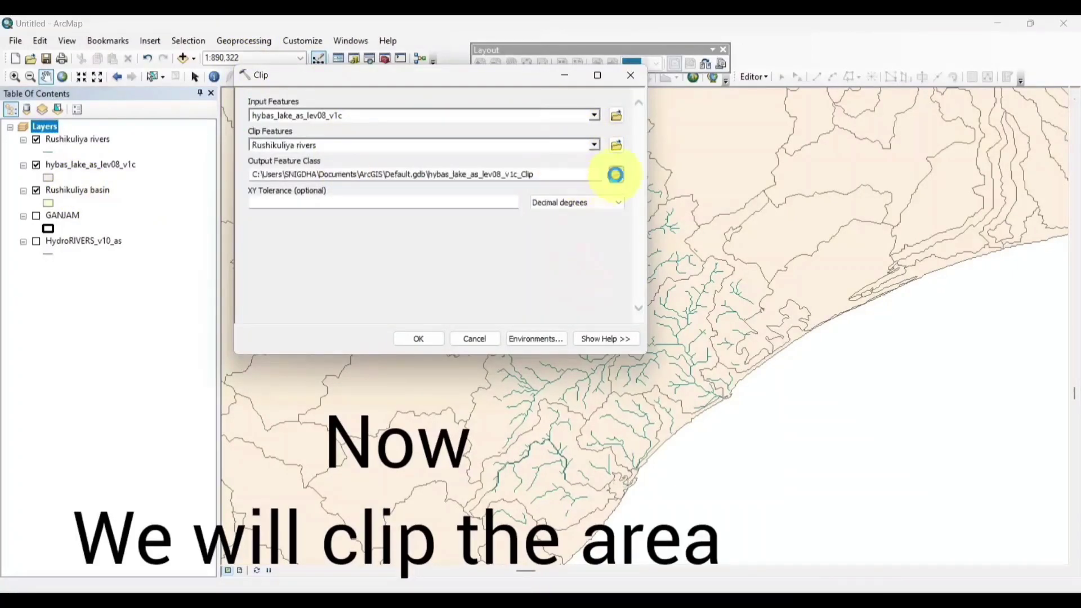
pyautogui.click(616, 174)
pyautogui.write('Lakes')
pyautogui.click(577, 285)
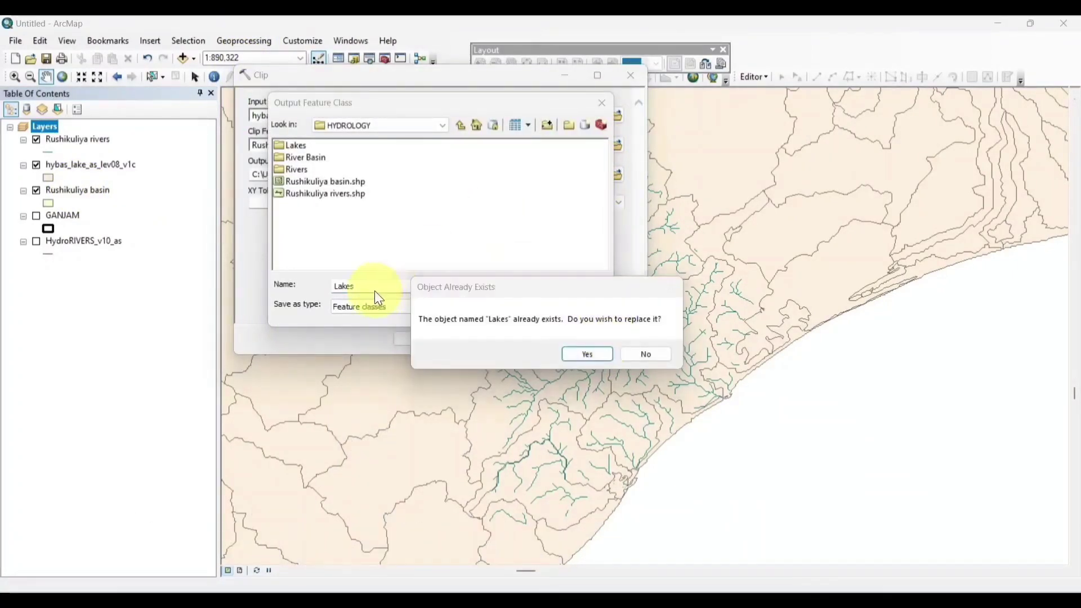
pyautogui.press('n')
pyautogui.click(336, 286)
pyautogui.write('Rushikuliya')
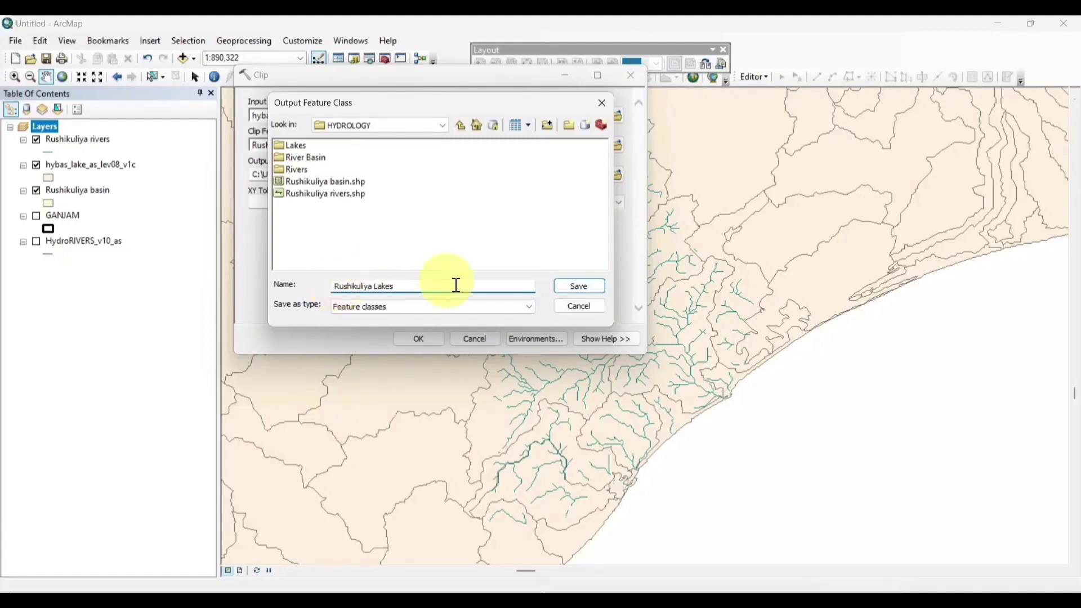
pyautogui.press('Return')
# Choose a raster analysis mask in the lake clip's environment settings and run the clip.
pyautogui.click(536, 339)
pyautogui.click(269, 312)
pyautogui.click(596, 229)
pyautogui.click(336, 240)
pyautogui.click(486, 338)
pyautogui.click(431, 338)
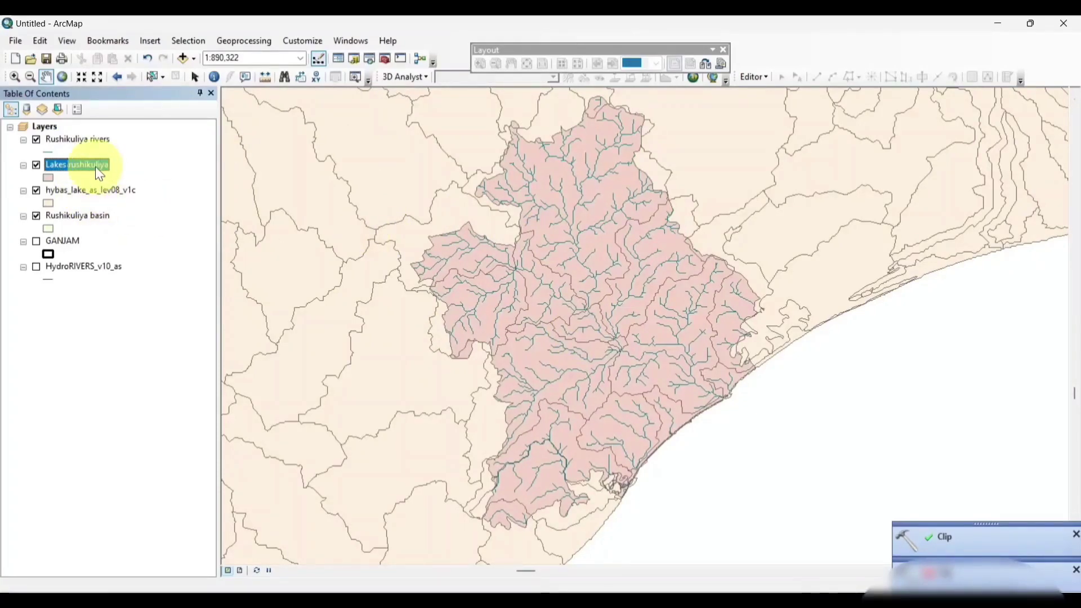
# Hide hybas_lake_as_lev08_v1c and move it below HydroRIVERS_v10_as in the layer order.
pyautogui.click(36, 190)
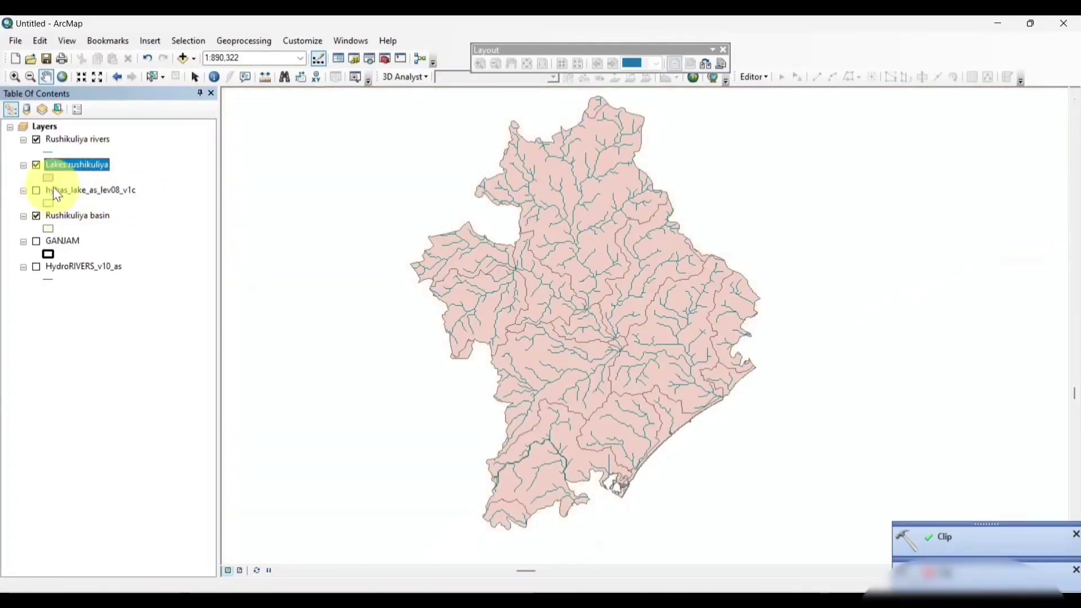
pyautogui.moveTo(57, 188); pyautogui.dragTo(53, 284)
# Give the <all other values> class of Lakes rushikuliya a white fill in the layer's symbology.
pyautogui.rightClick(79, 174)
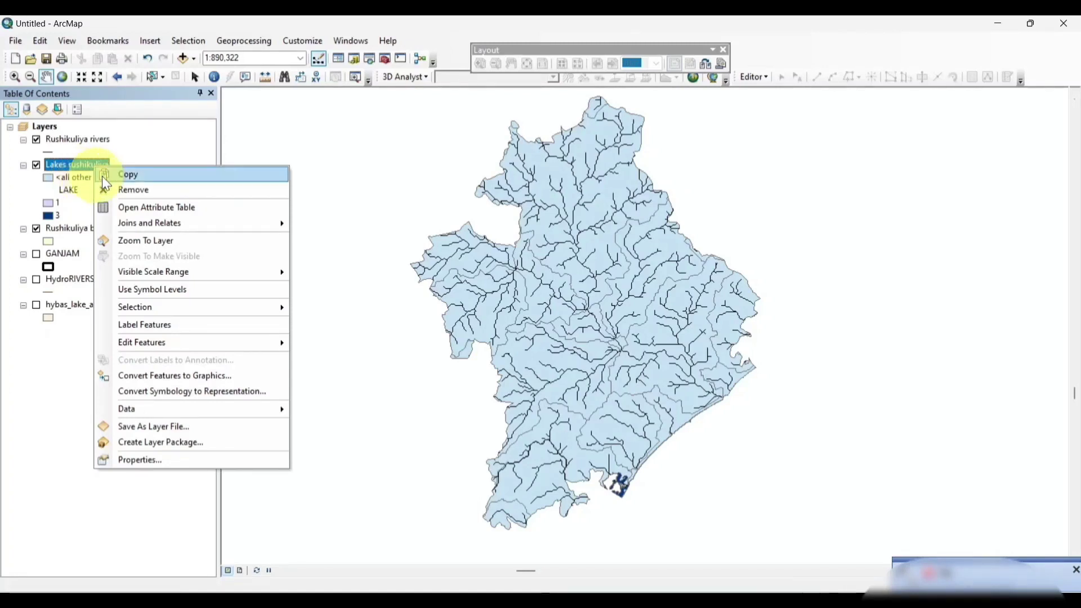
pyautogui.click(137, 465)
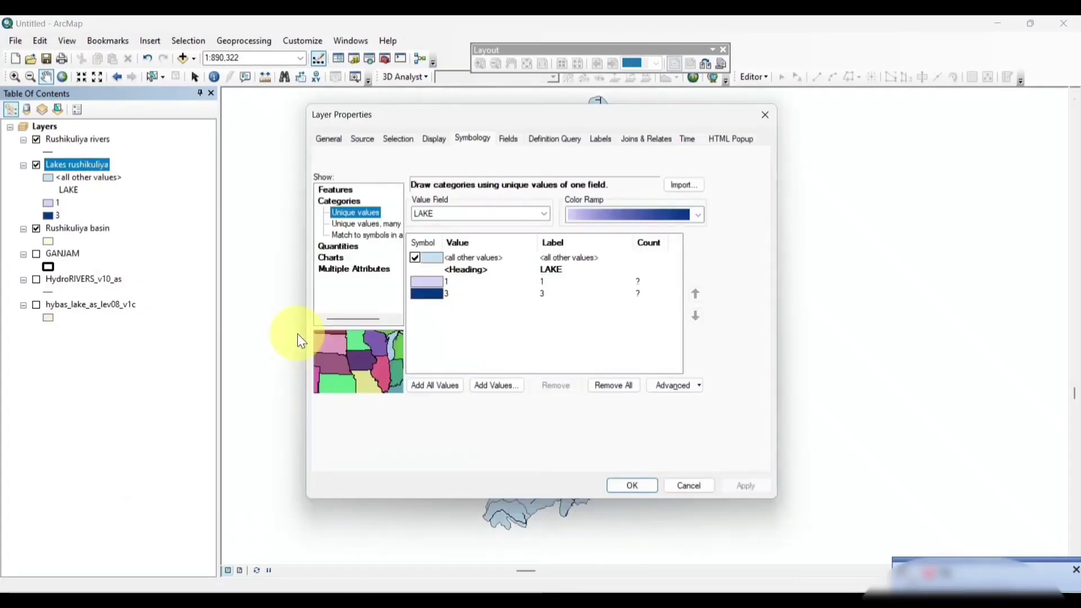
pyautogui.doubleClick(437, 256)
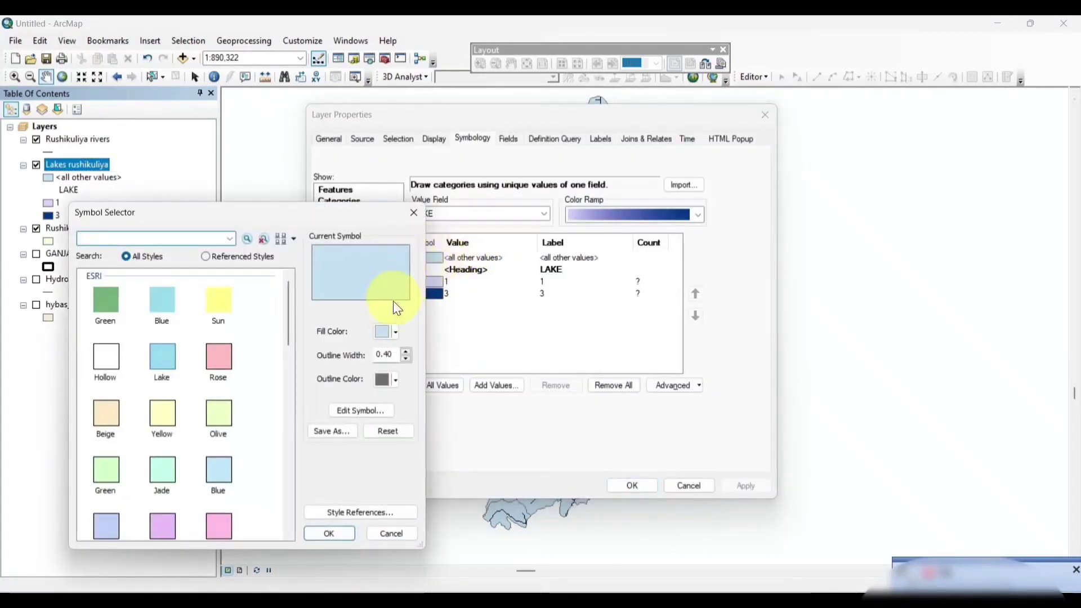
pyautogui.click(394, 329)
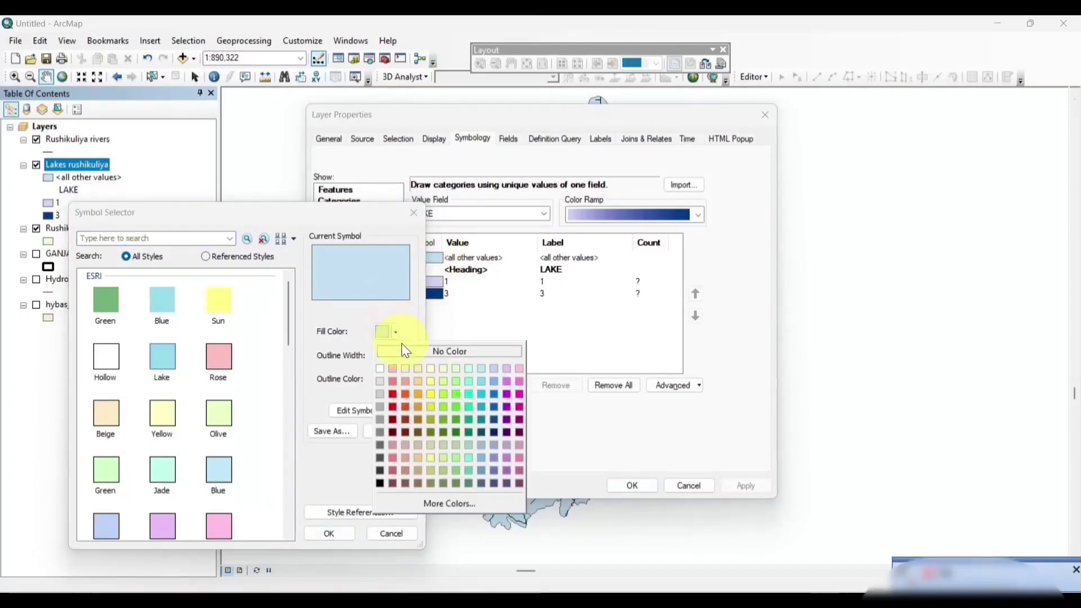
pyautogui.click(378, 371)
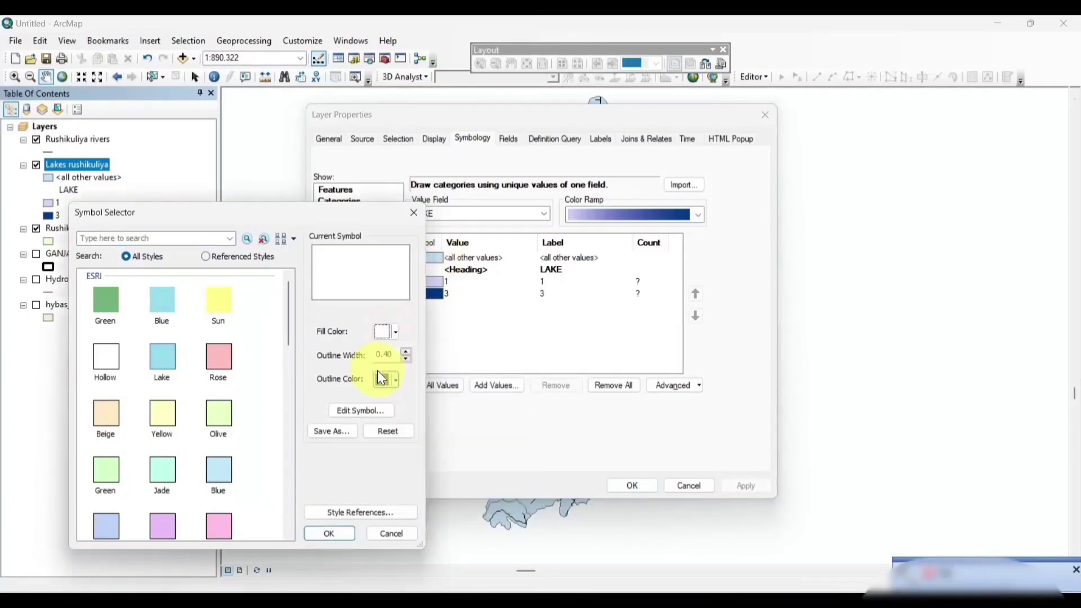
pyautogui.click(329, 533)
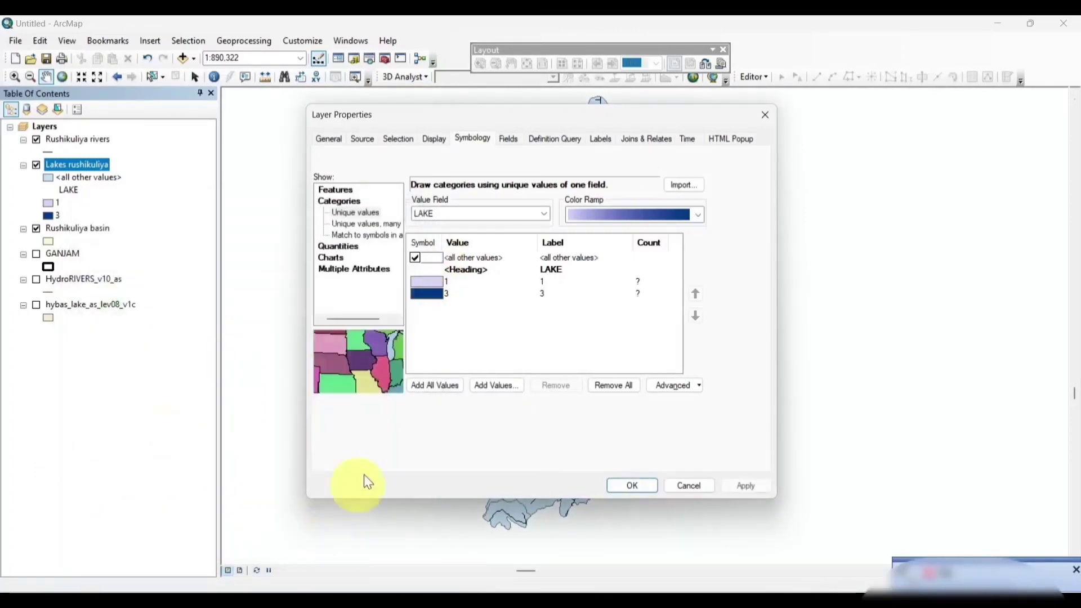
# Set the fill color of LAKE value 3 to pale blue.
pyautogui.click(438, 294)
pyautogui.doubleClick(438, 292)
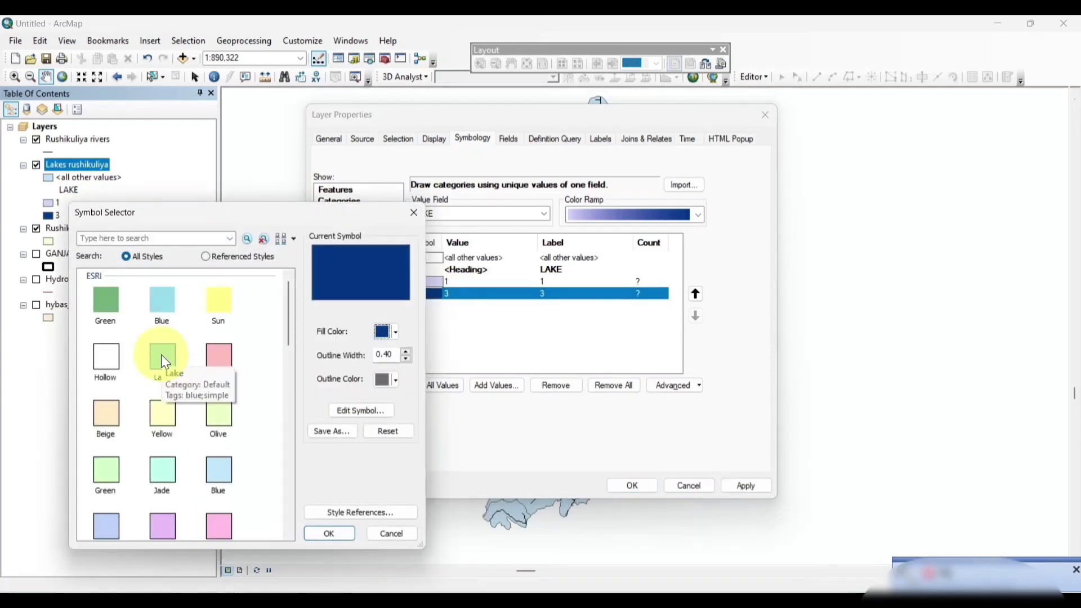
pyautogui.click(396, 334)
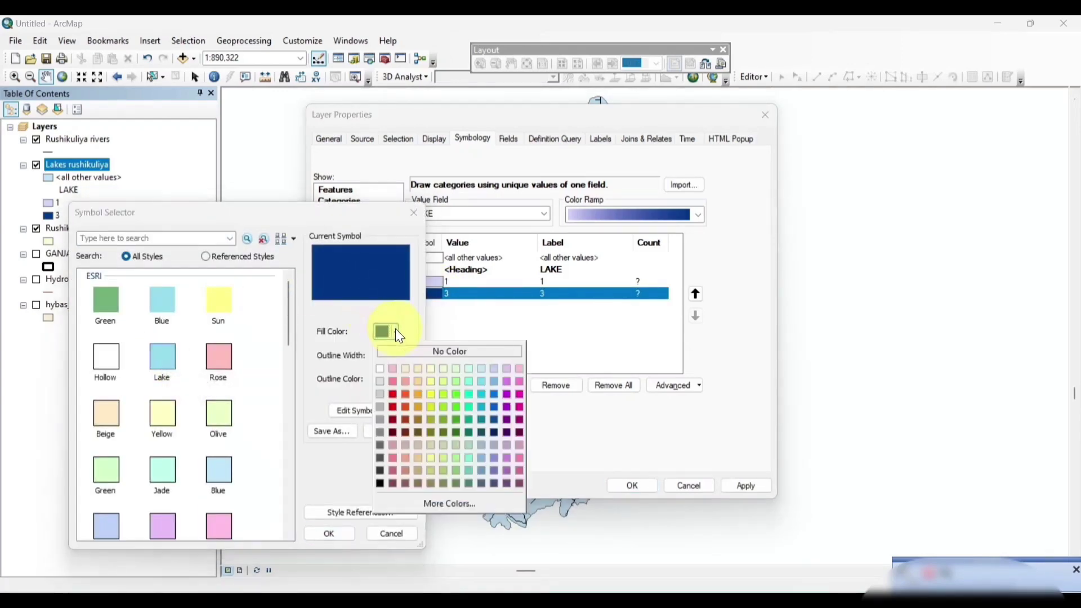
pyautogui.click(491, 369)
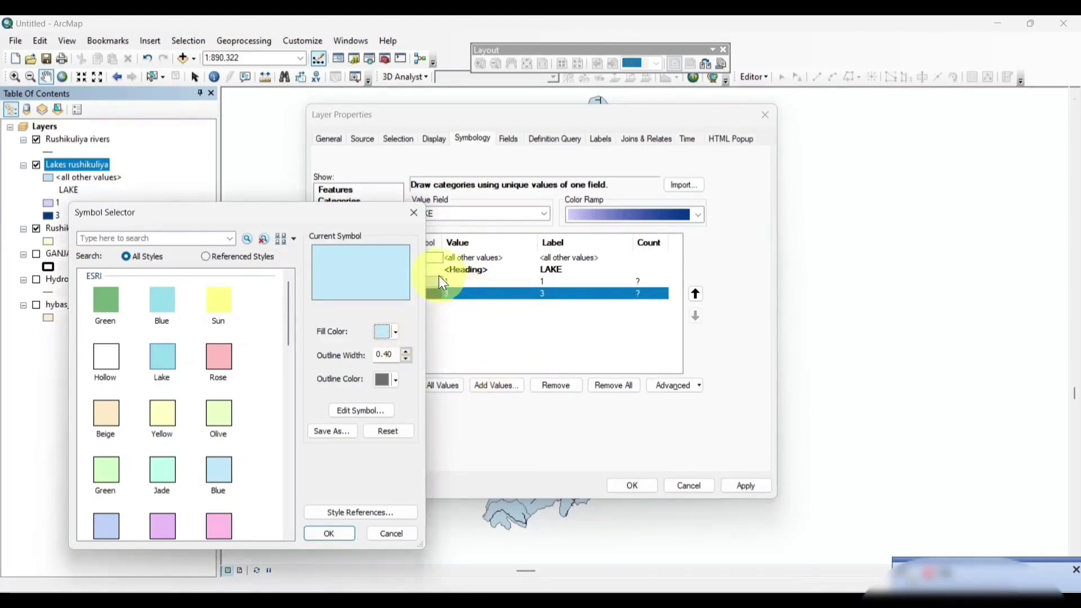
pyautogui.click(330, 532)
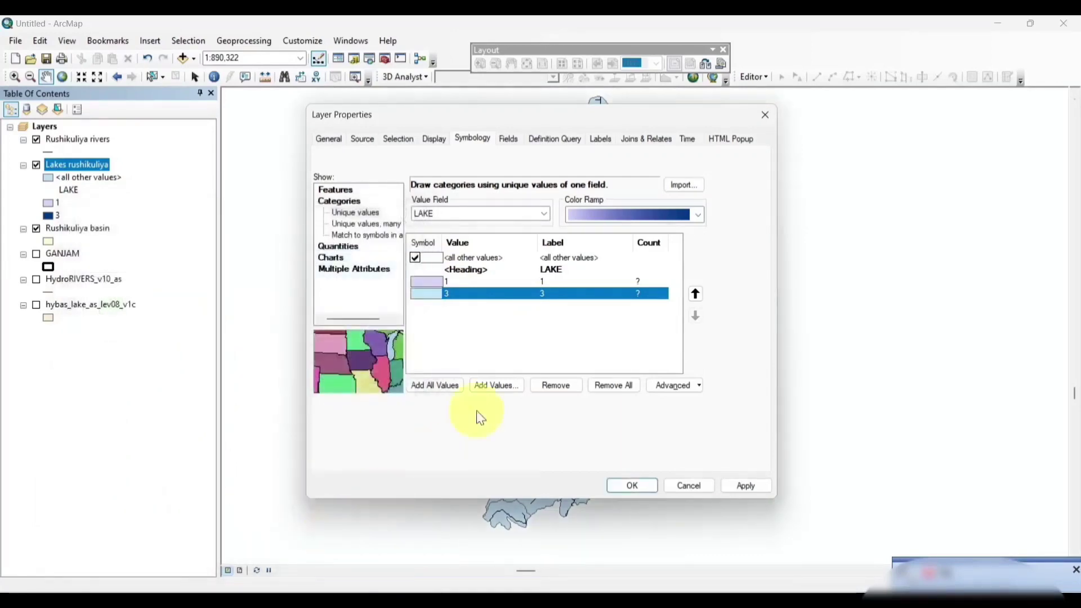
# Assign the Lake preset symbol to LAKE value 1, apply the layer's symbology, and dismiss the leftover geoprocessing notification.
pyautogui.doubleClick(435, 279)
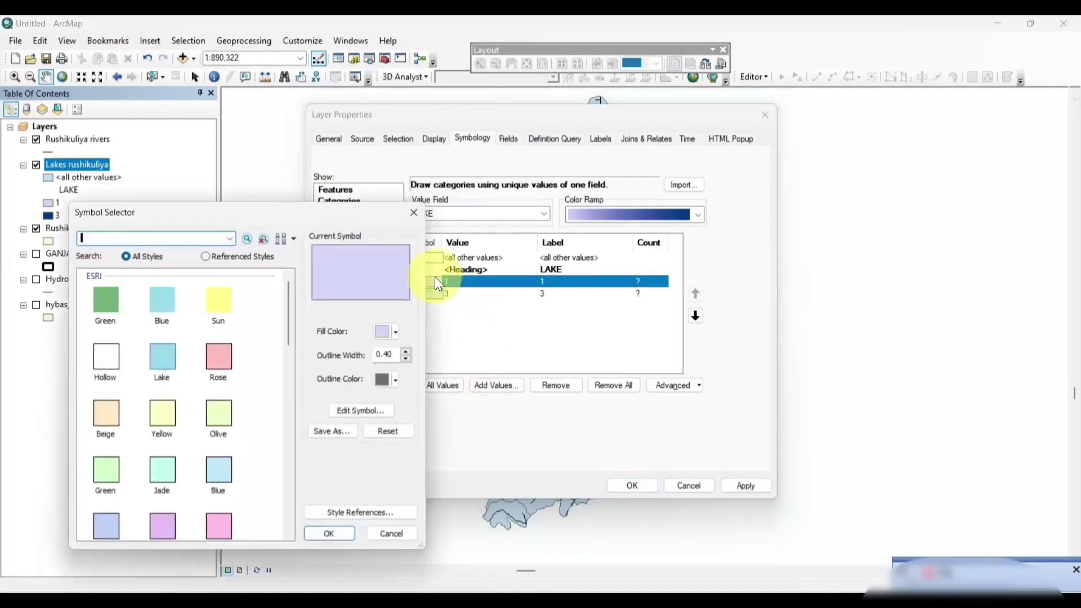
pyautogui.click(162, 359)
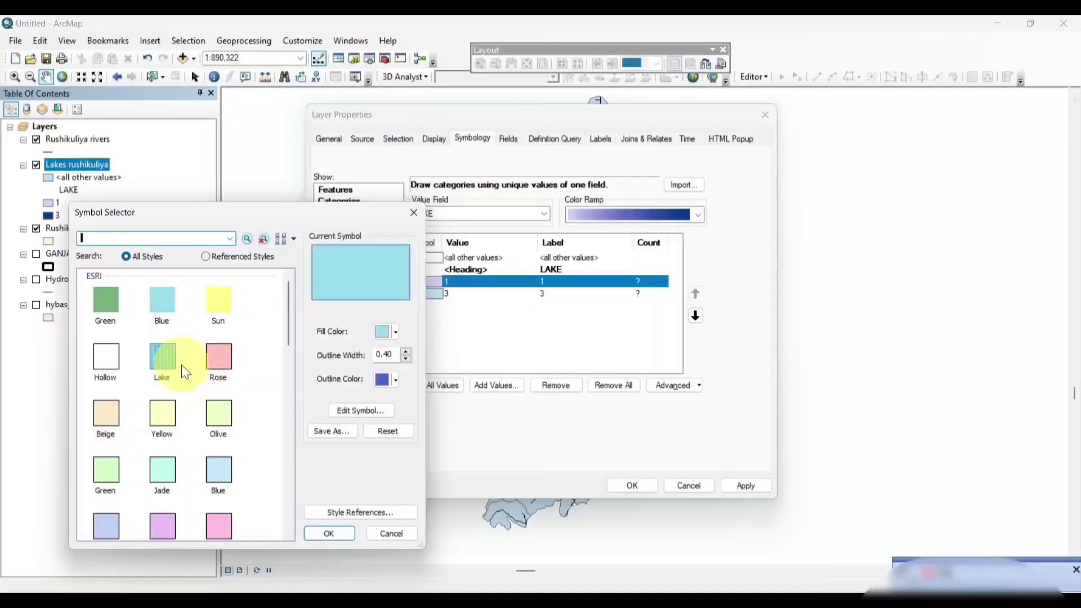
pyautogui.click(346, 534)
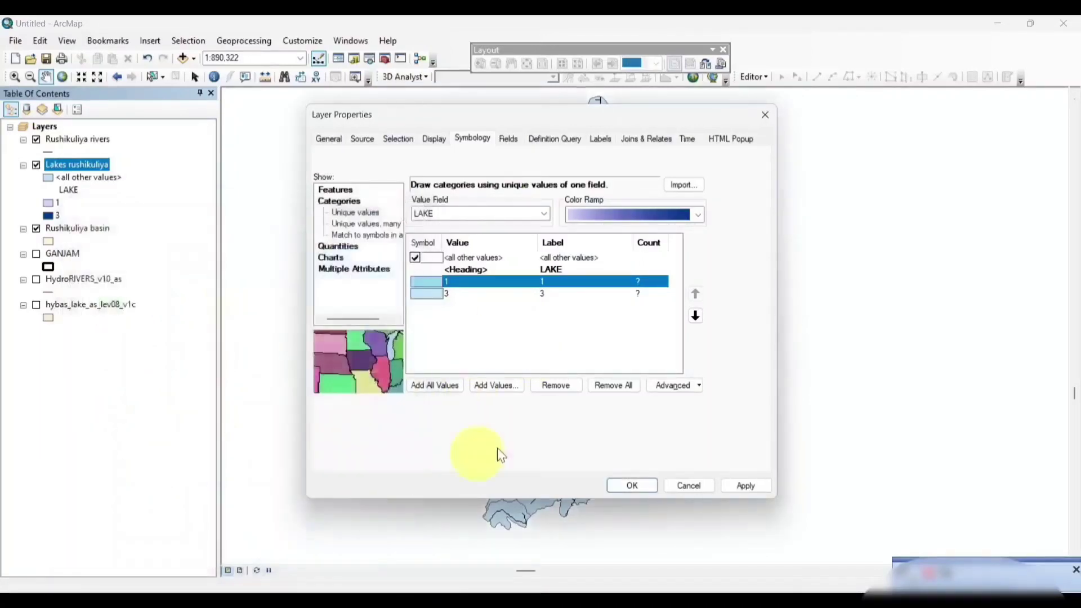
pyautogui.click(744, 484)
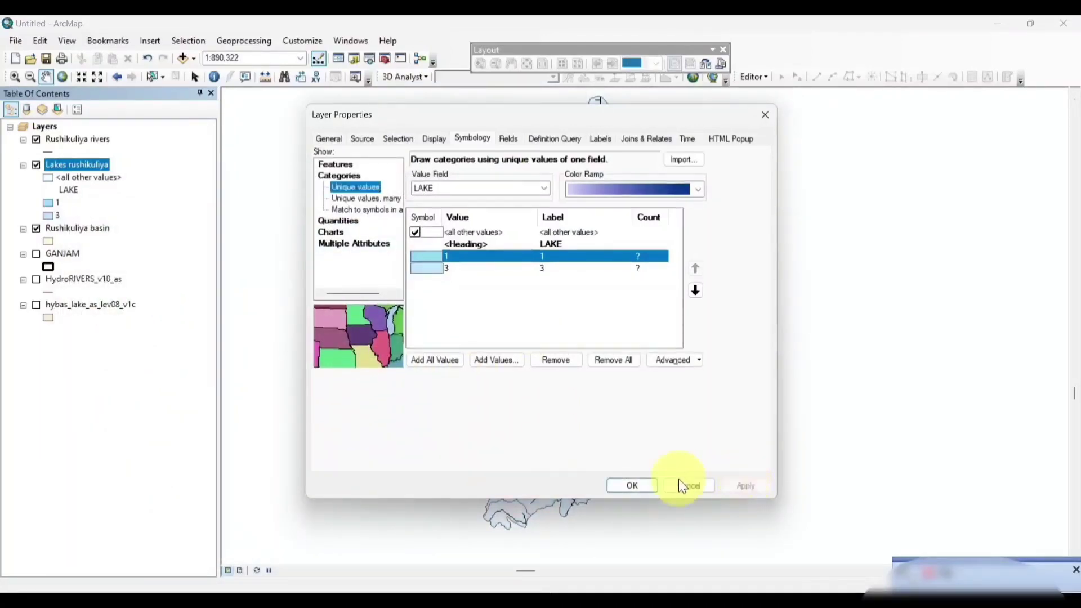
pyautogui.click(629, 483)
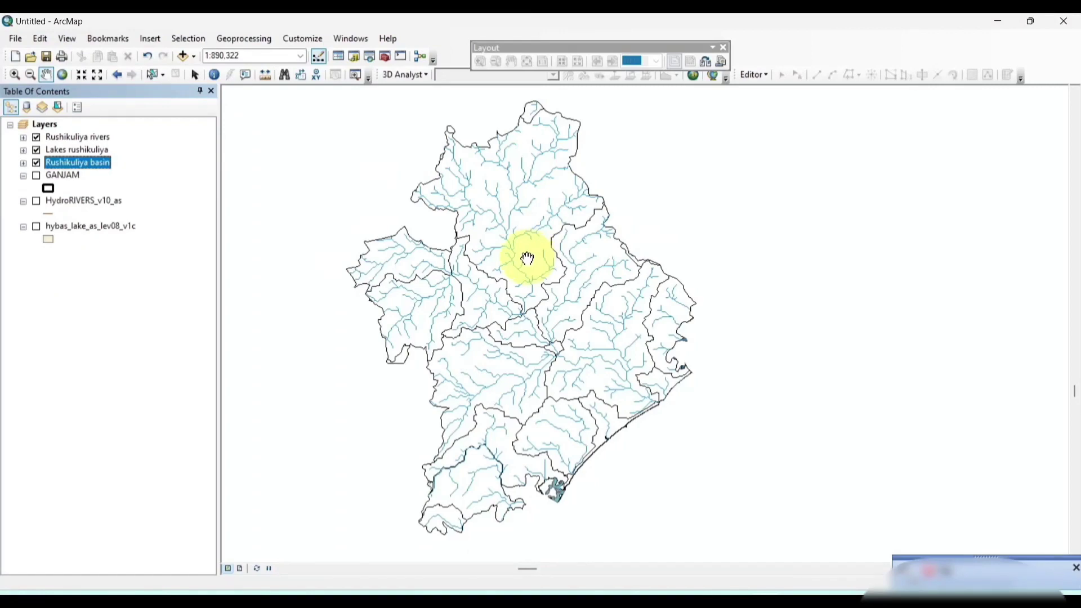
pyautogui.click(1076, 567)
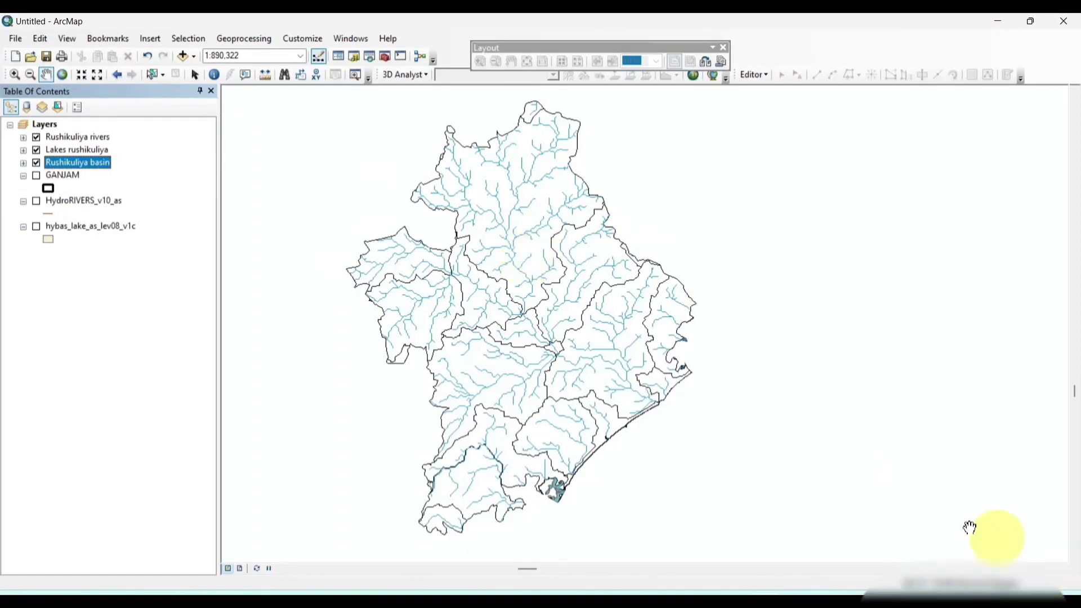